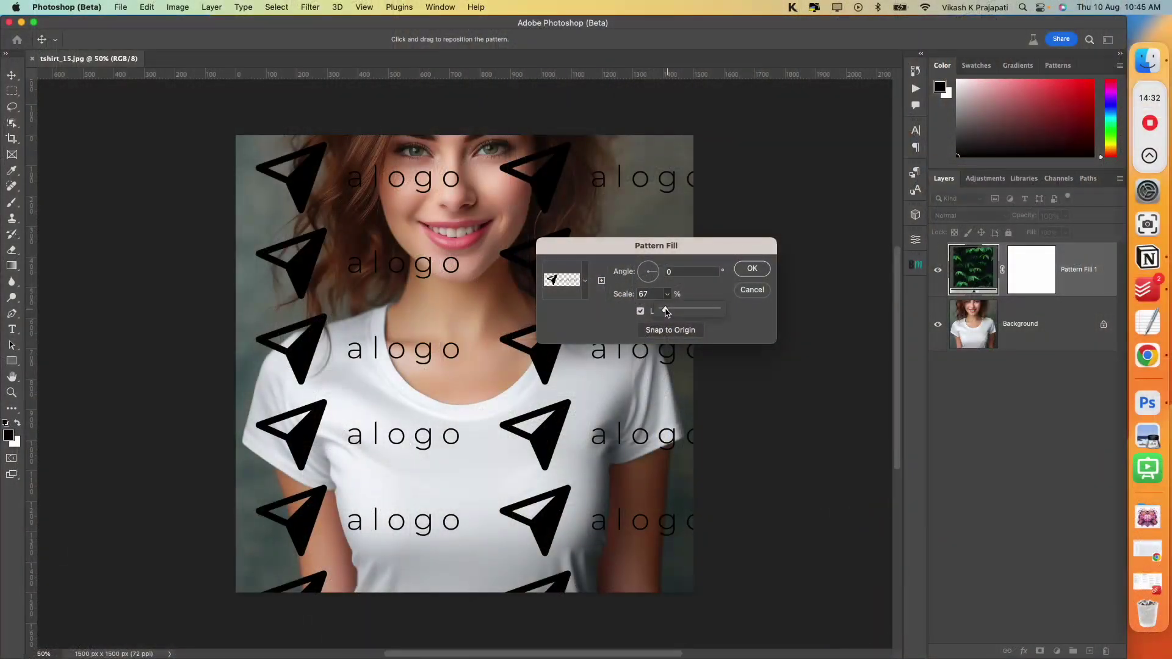
# Nudge the Pattern Fill Scale slider left to make the logo pattern tile more densely.
pyautogui.moveTo(665, 312); pyautogui.dragTo(664, 312)
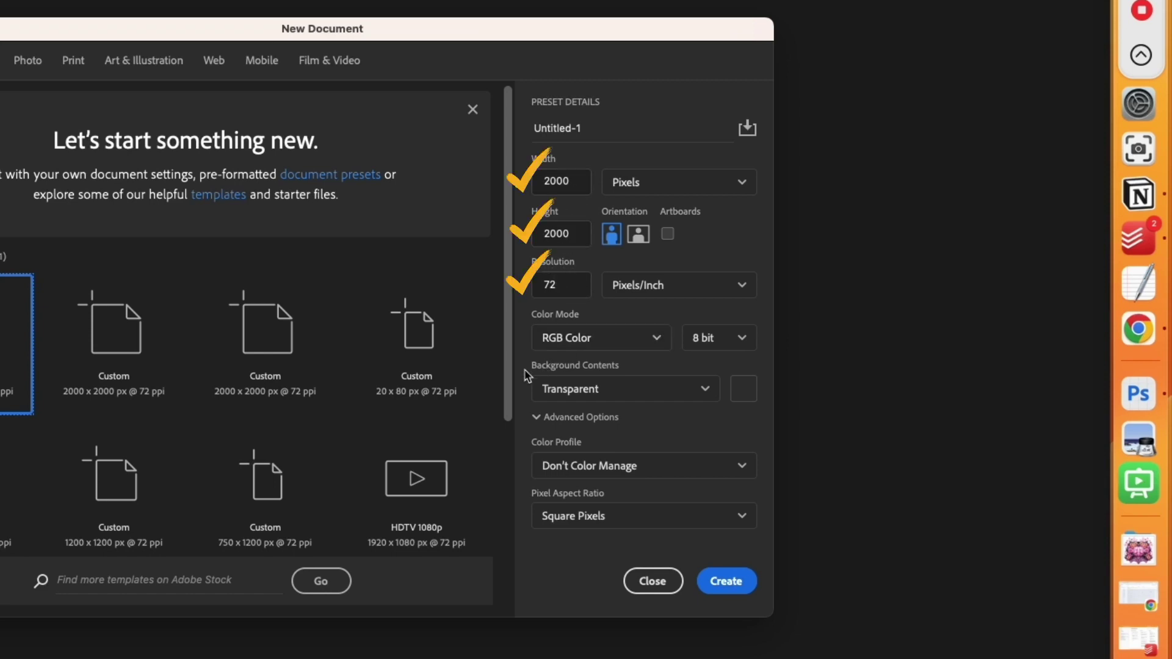
# Create the 2000 × 2000 px, 72 ppi document with Transparent background contents.
pyautogui.click(683, 395)
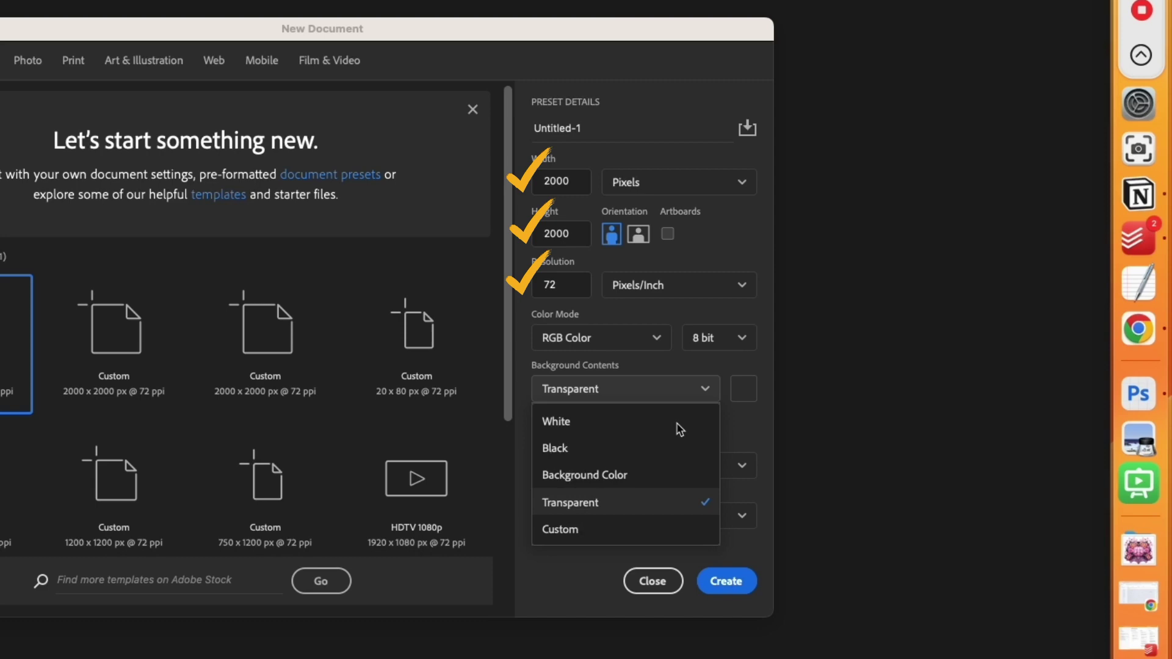
pyautogui.click(666, 504)
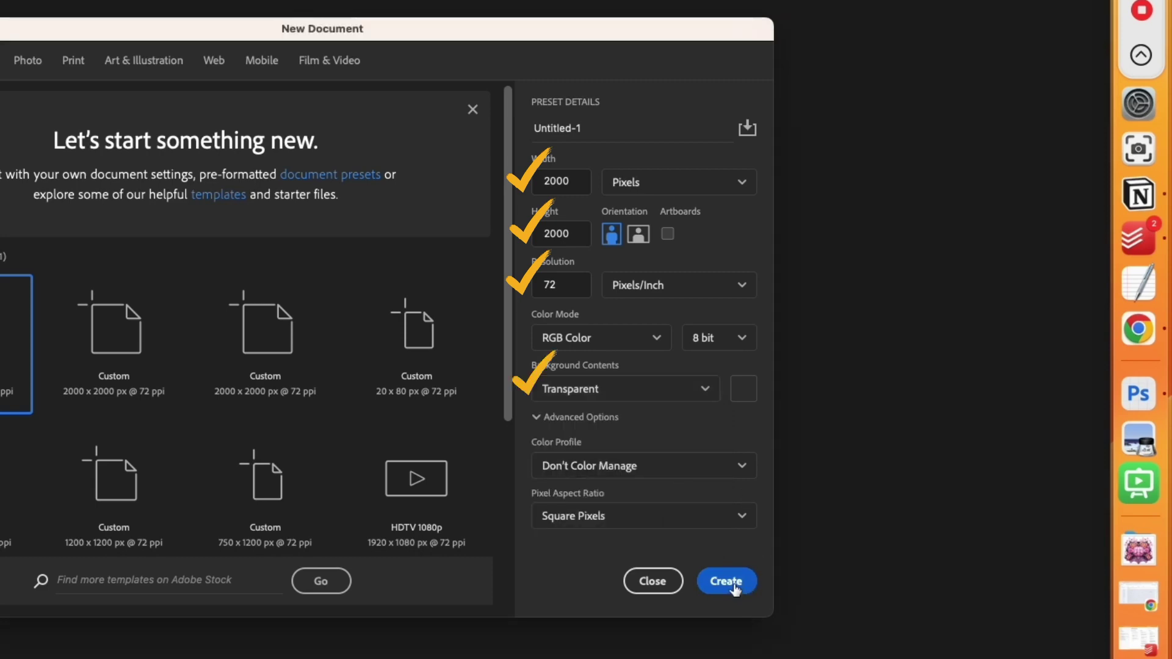
pyautogui.click(734, 582)
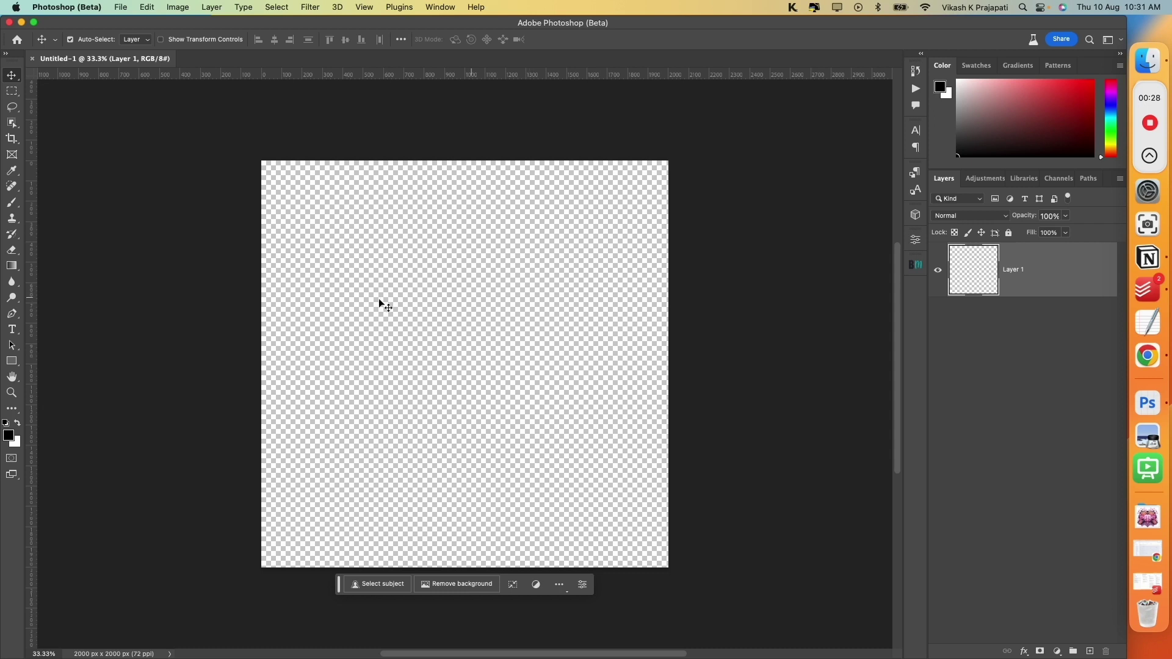
# Type black 150 pt 'Do not copy' text on the canvas and set it in Amalfi Coast.
pyautogui.click(13, 330)
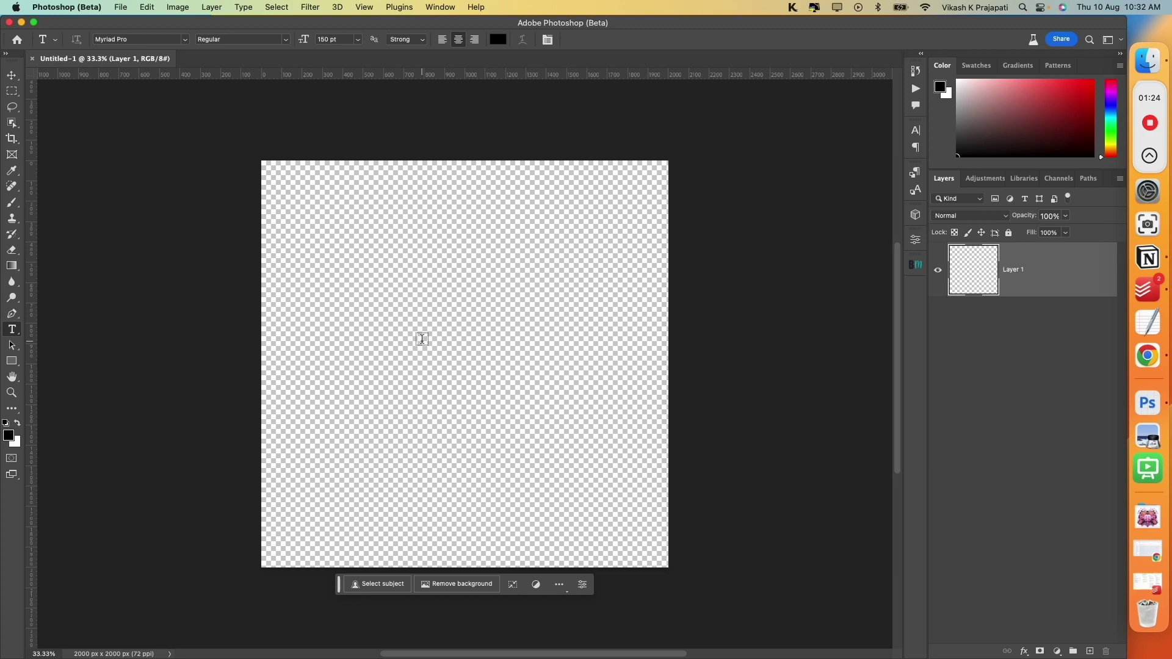
pyautogui.click(421, 340)
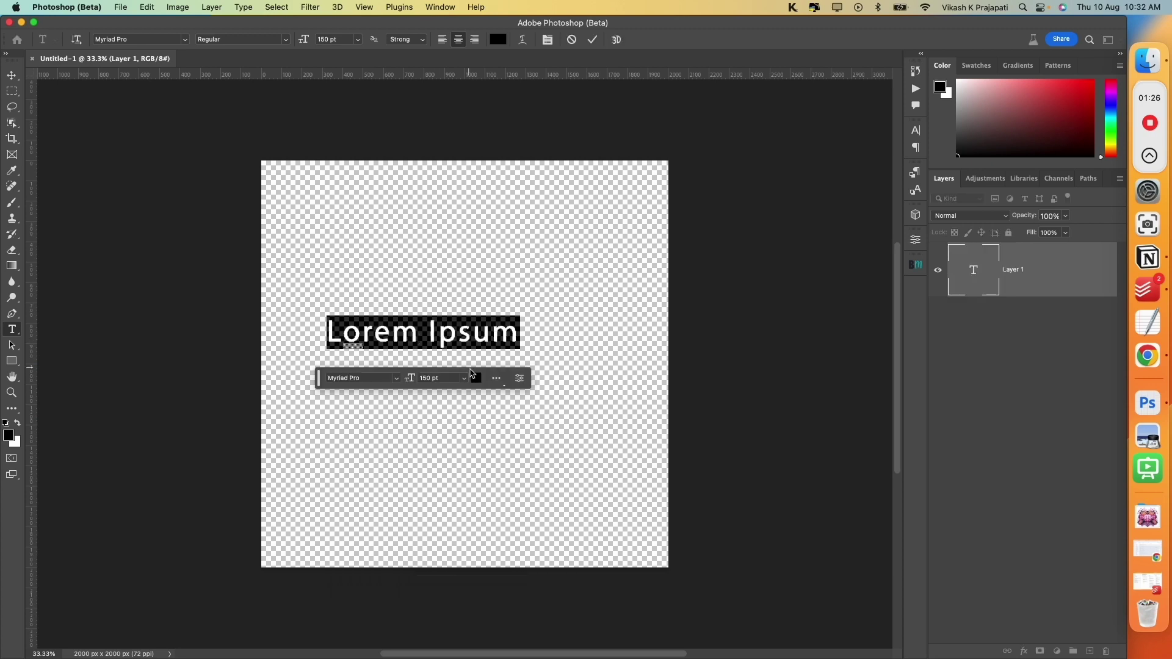
pyautogui.click(477, 379)
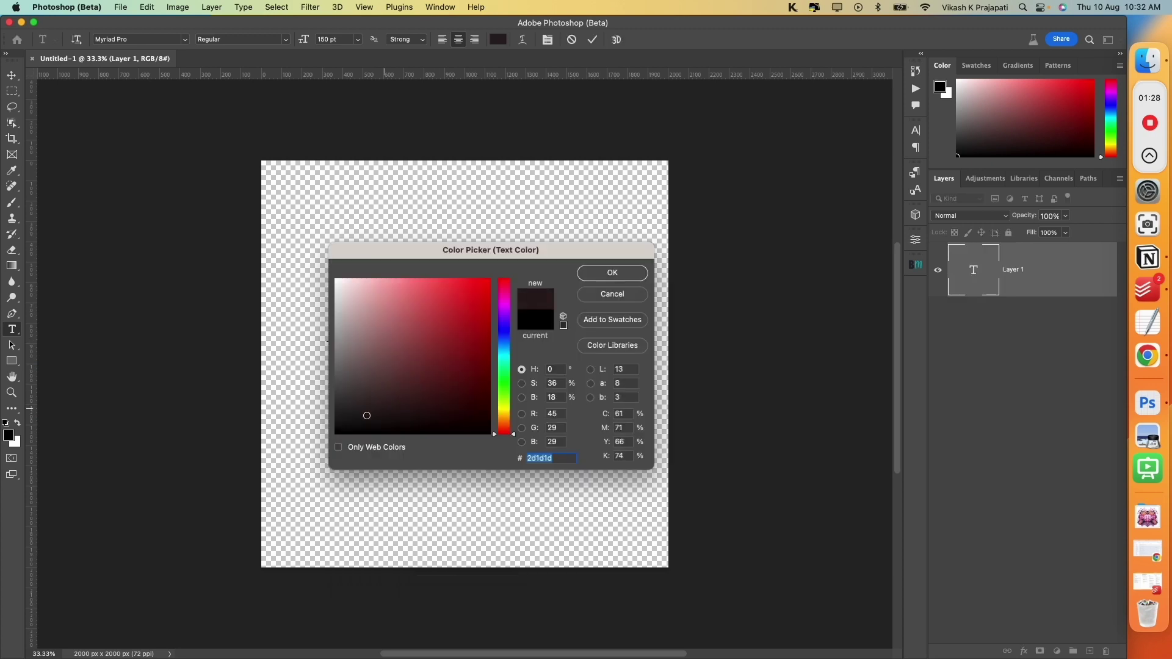
pyautogui.click(609, 276)
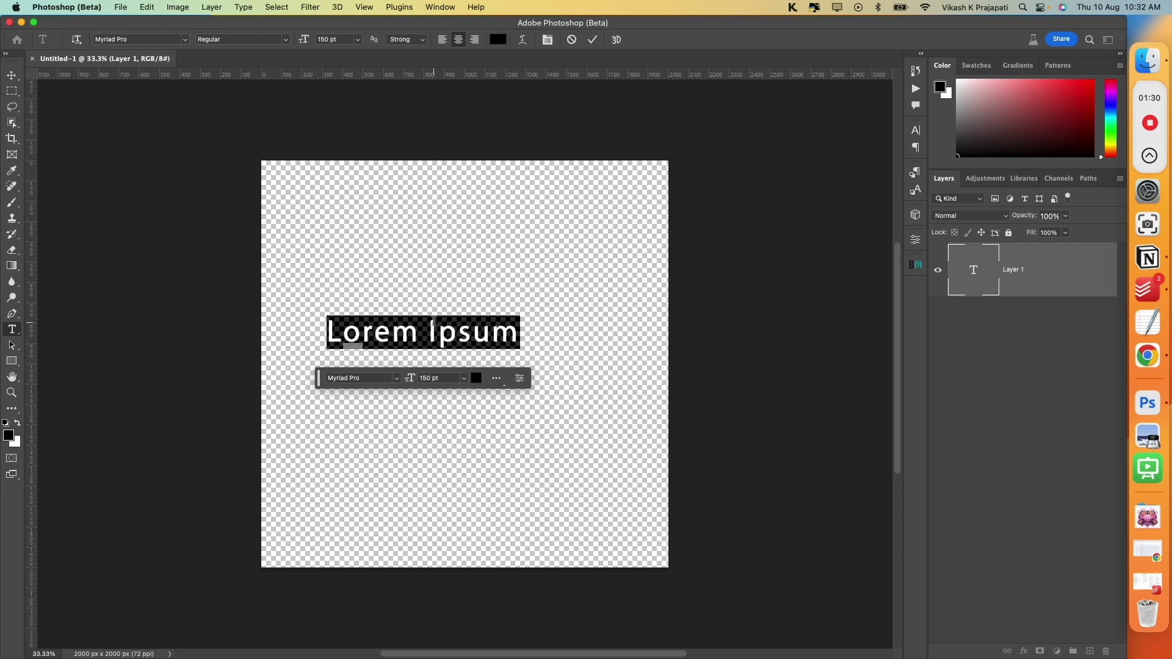
pyautogui.write('Do ')
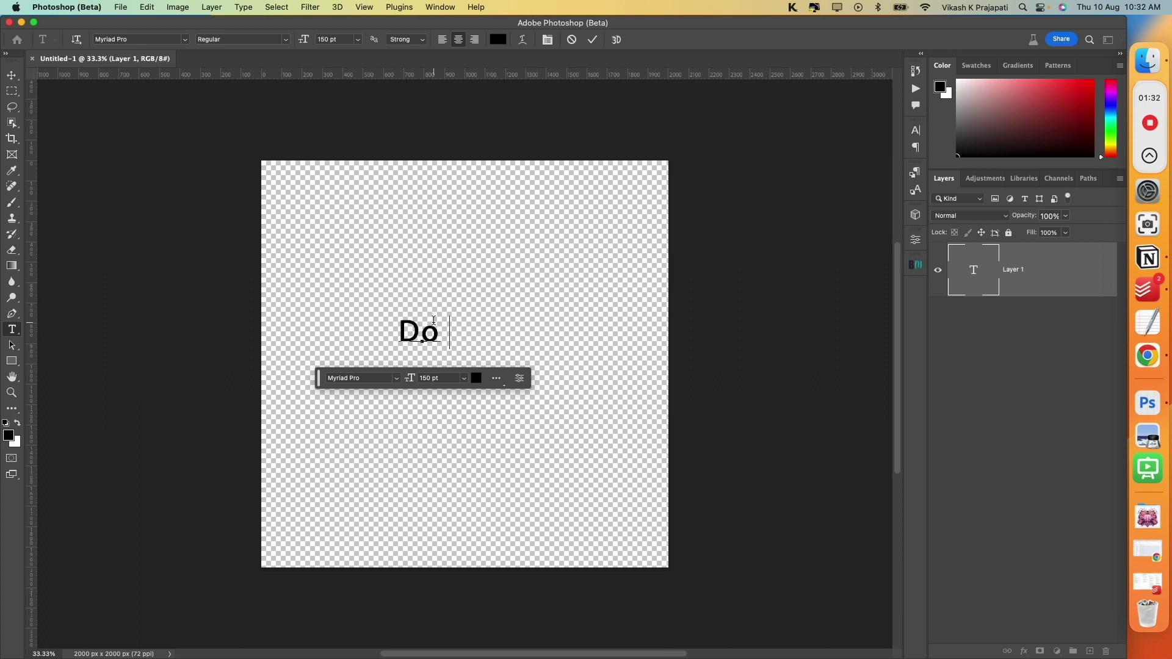
pyautogui.write('not cop')
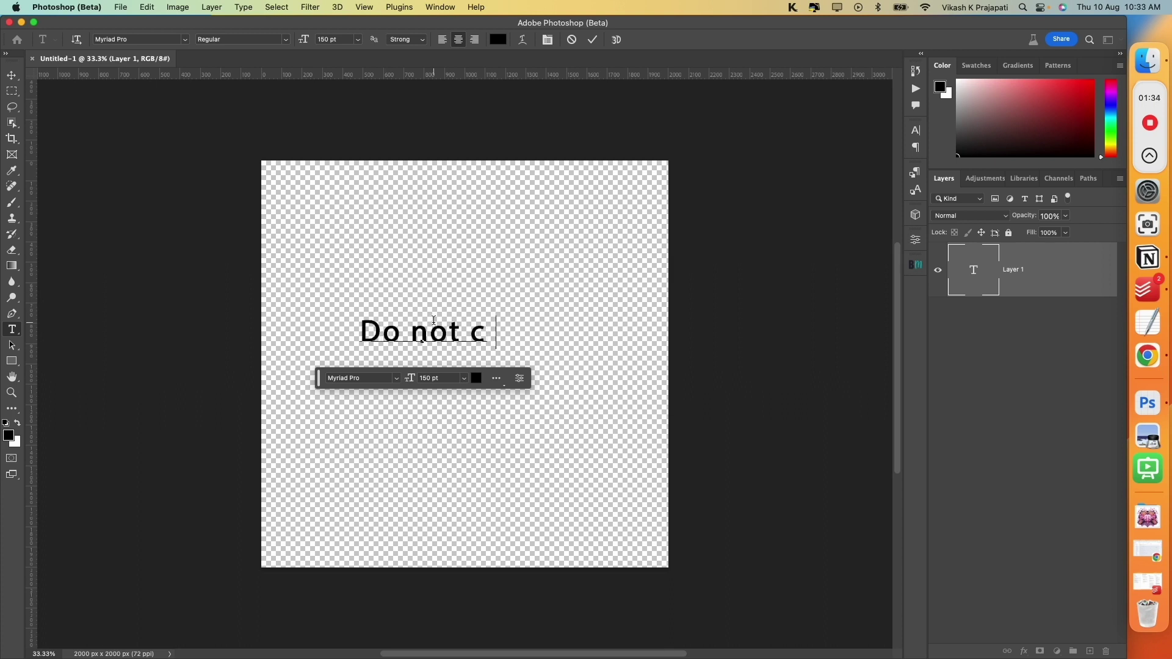
pyautogui.write('y')
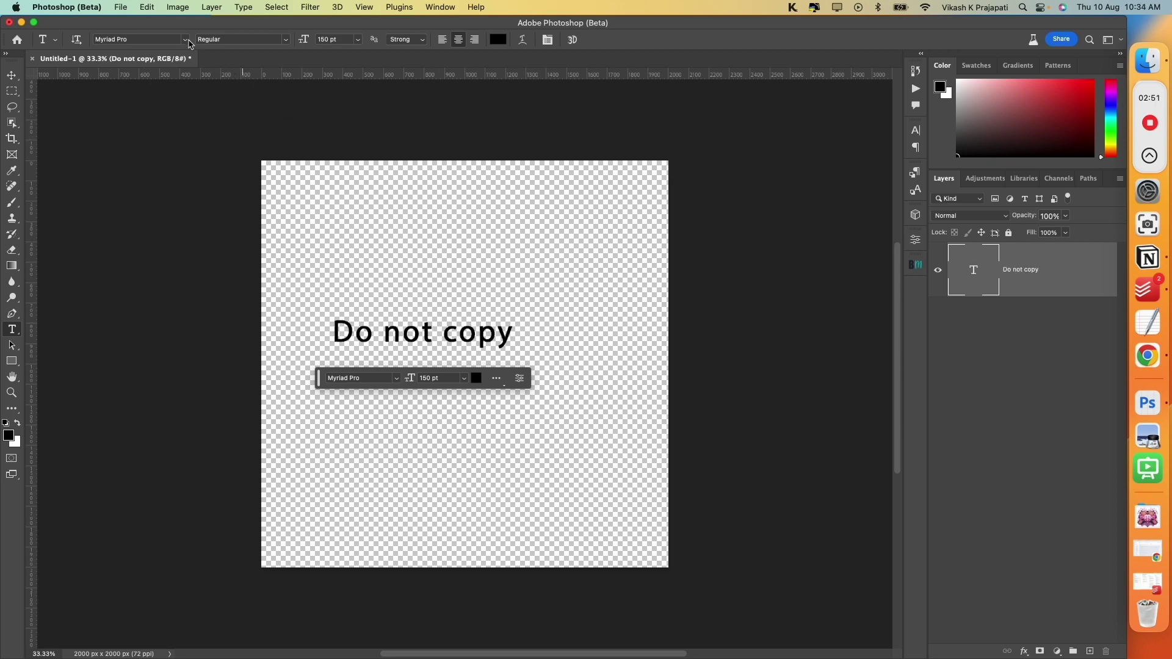
pyautogui.click(186, 40)
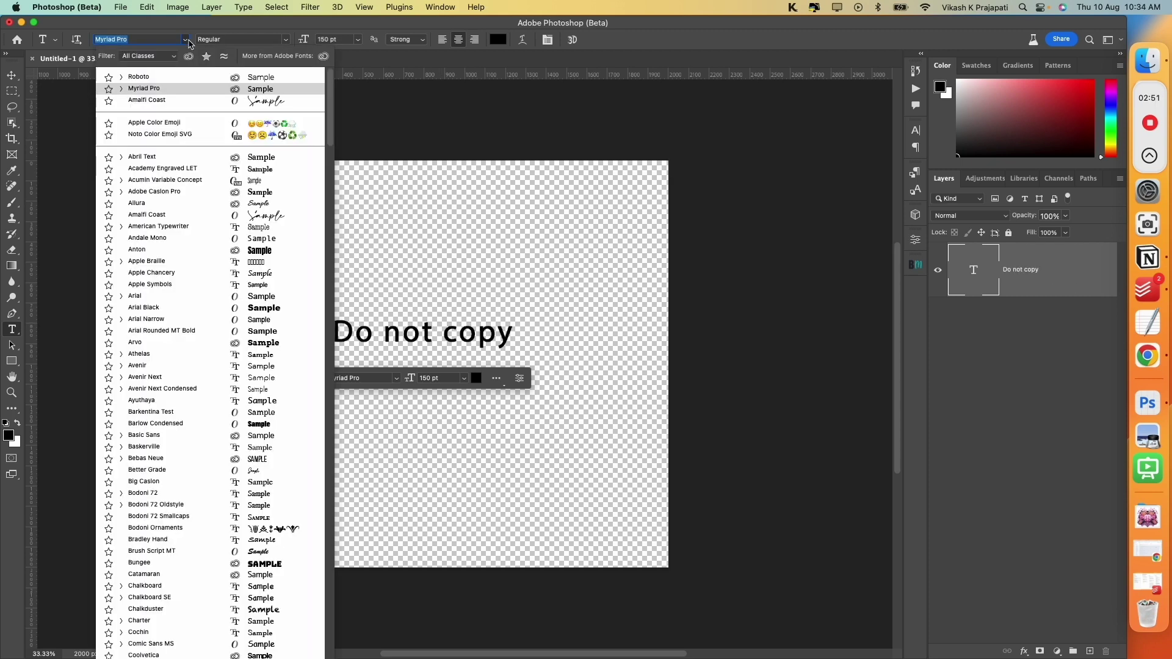
pyautogui.click(169, 101)
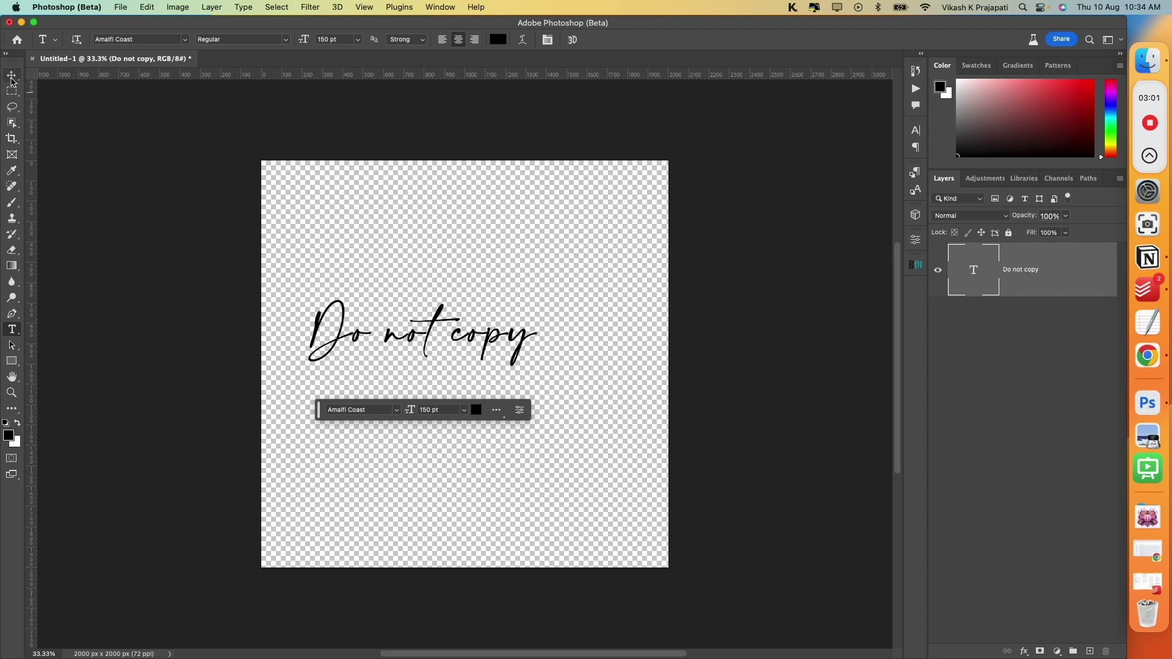
# Load the text layer's selection, crop to it (1126 × 326 px), then deselect.
pyautogui.click(12, 77)
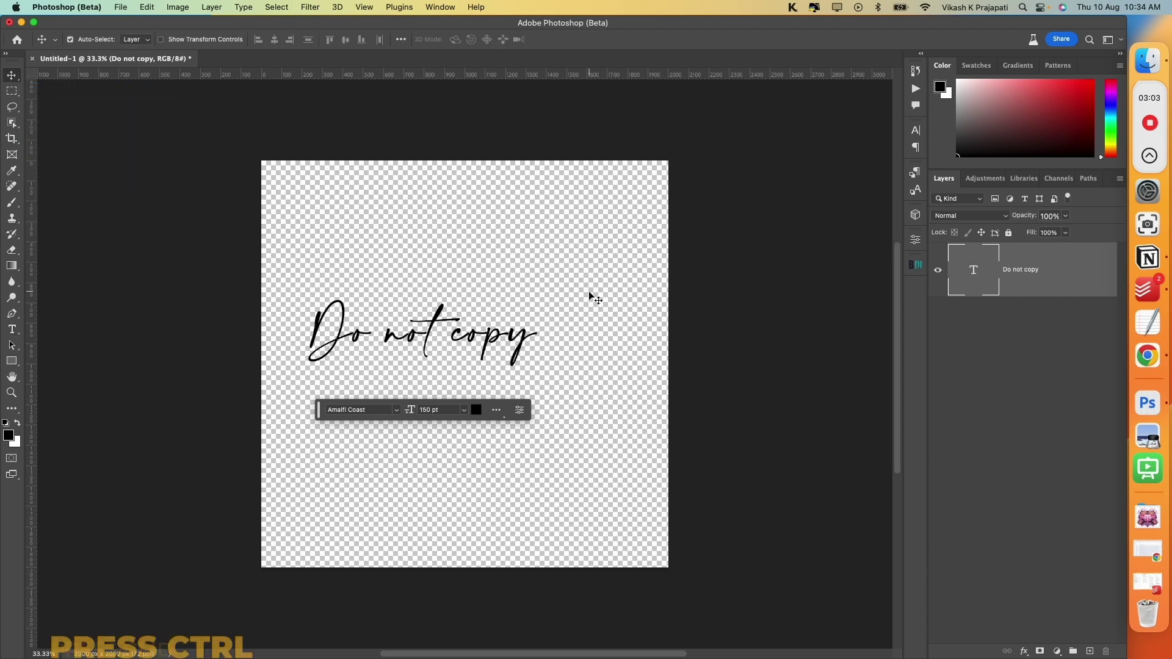
pyautogui.press('super')
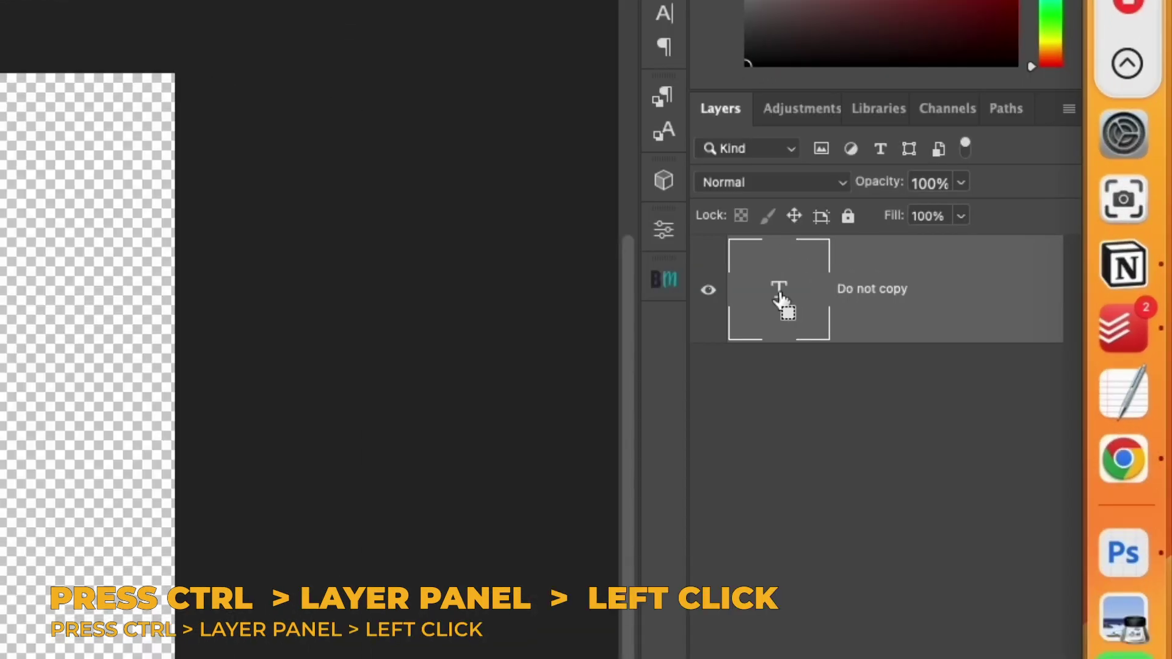
pyautogui.keyDown('super'); pyautogui.click(782, 300); pyautogui.keyUp('super')
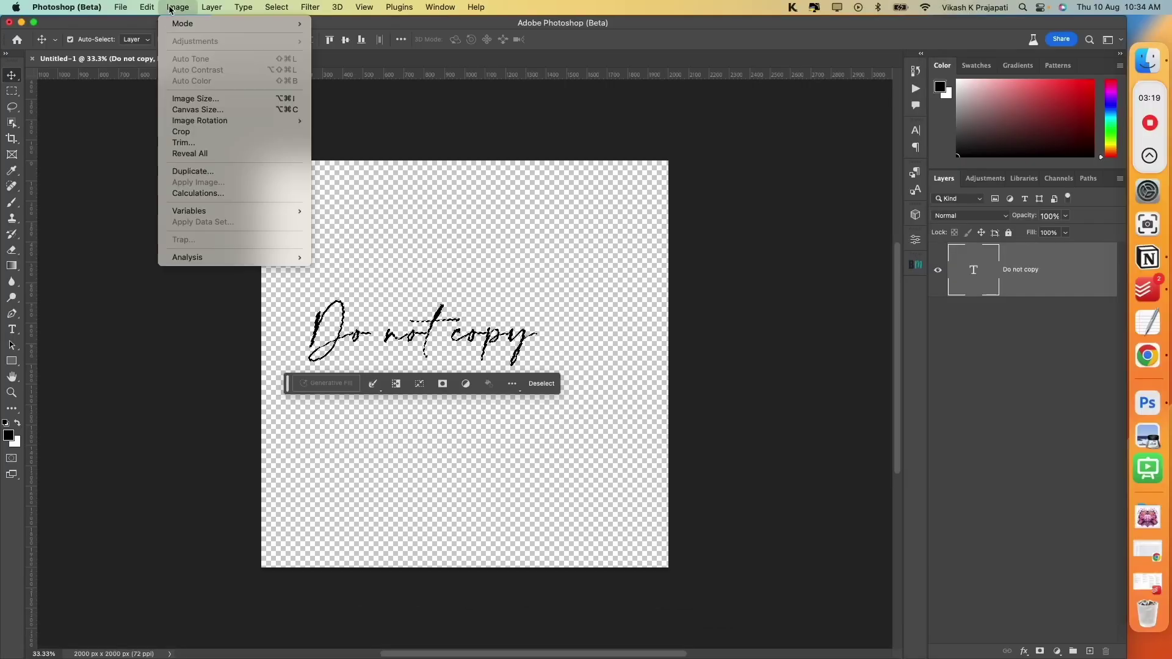
pyautogui.click(198, 132)
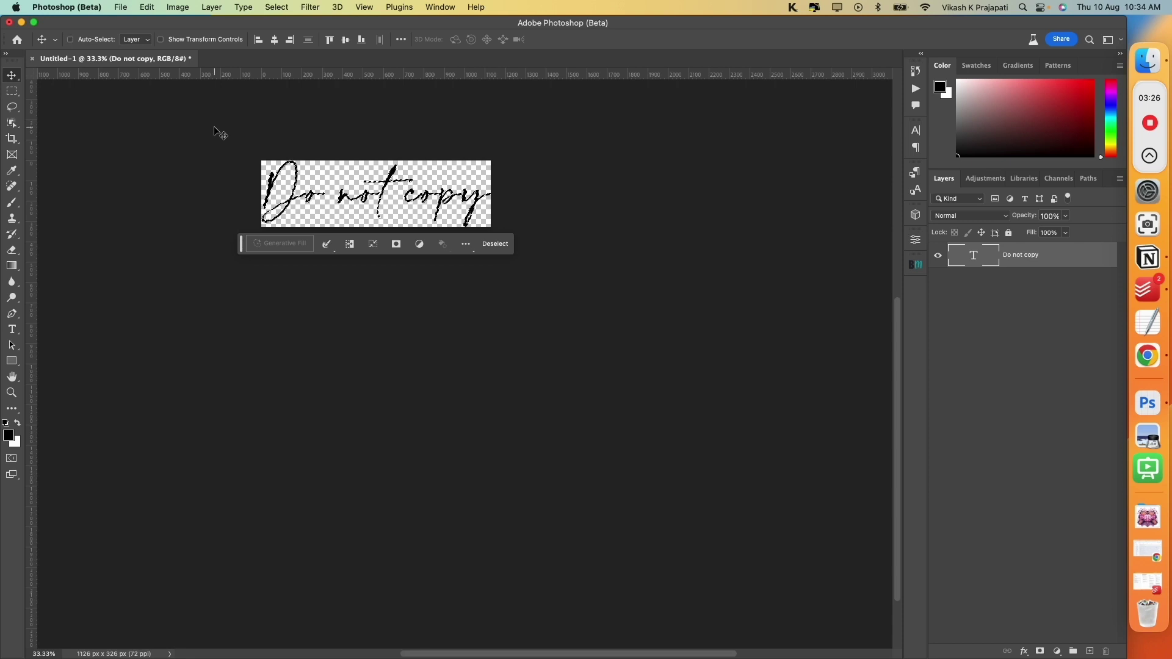
pyautogui.press('super+d')
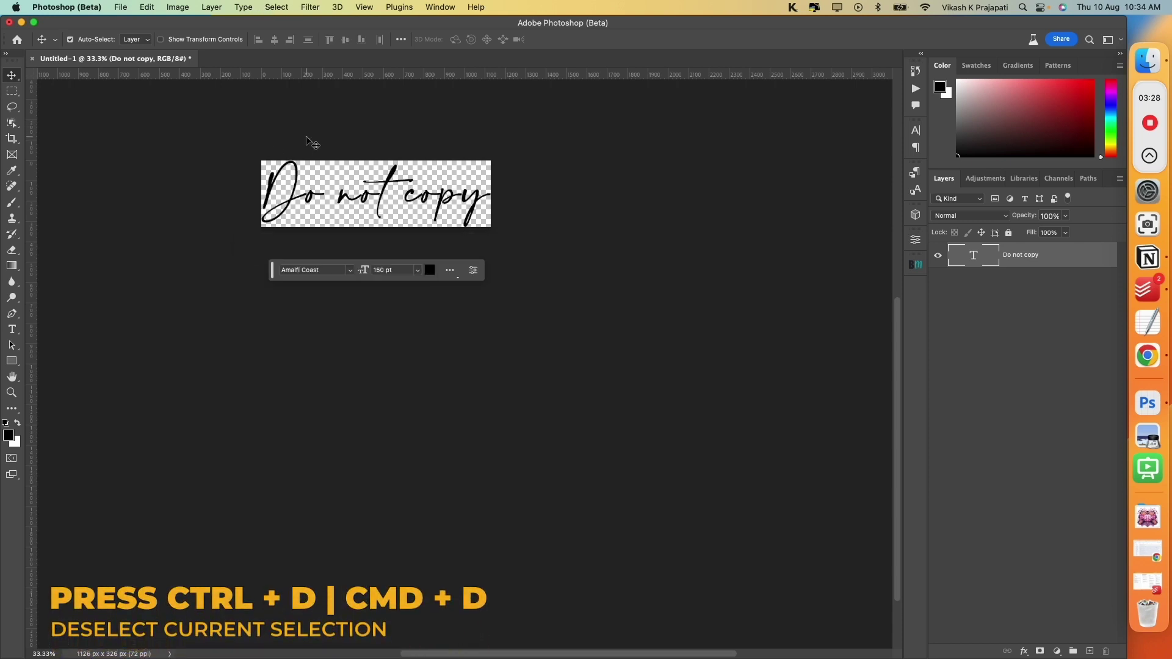
pyautogui.scroll(3, 340, 163)
pyautogui.scroll(2, 417, 236)
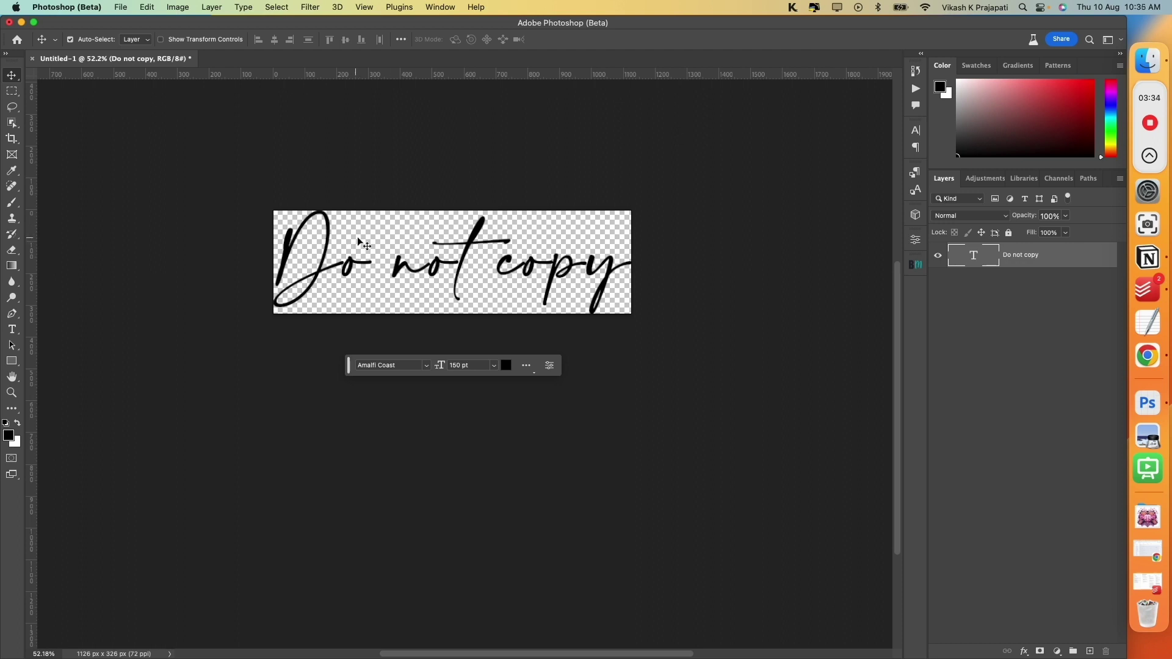
# Set Canvas Size to 115% width and 115% height, making the canvas 1295 × 375 px.
pyautogui.click(179, 8)
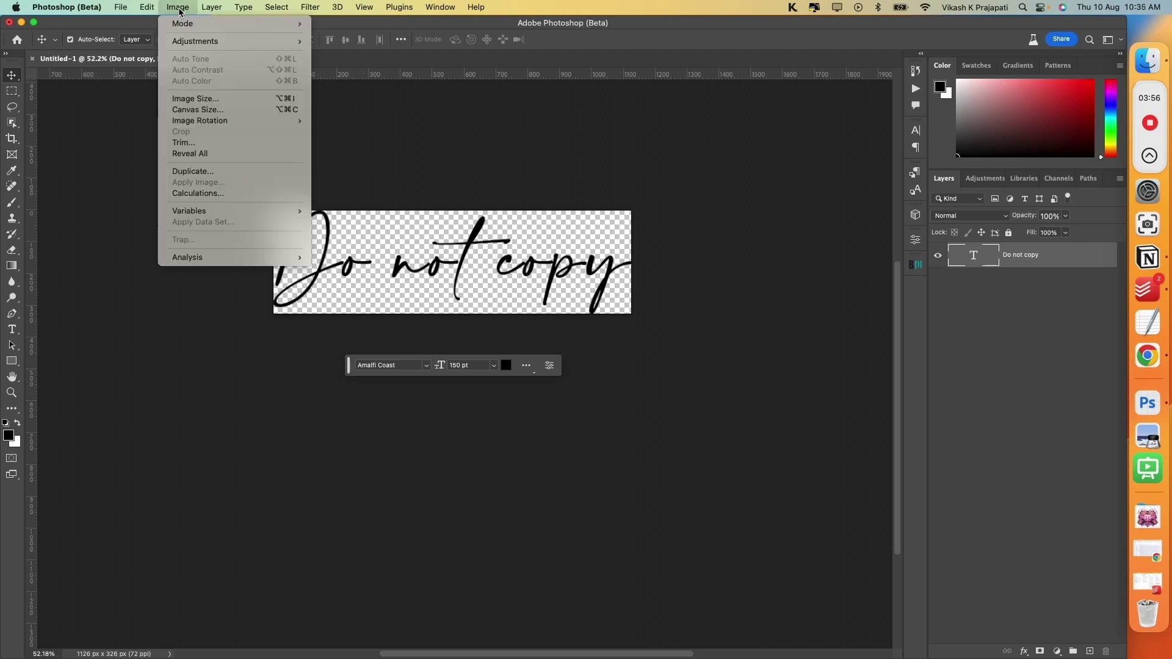
pyautogui.click(199, 110)
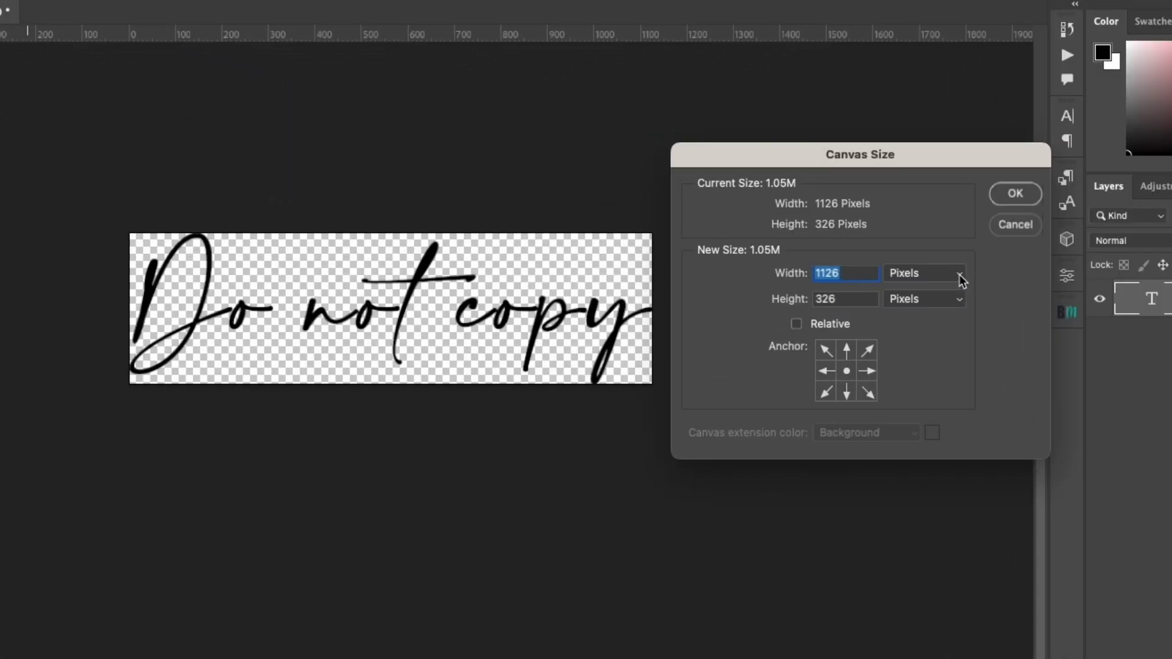
pyautogui.click(837, 237)
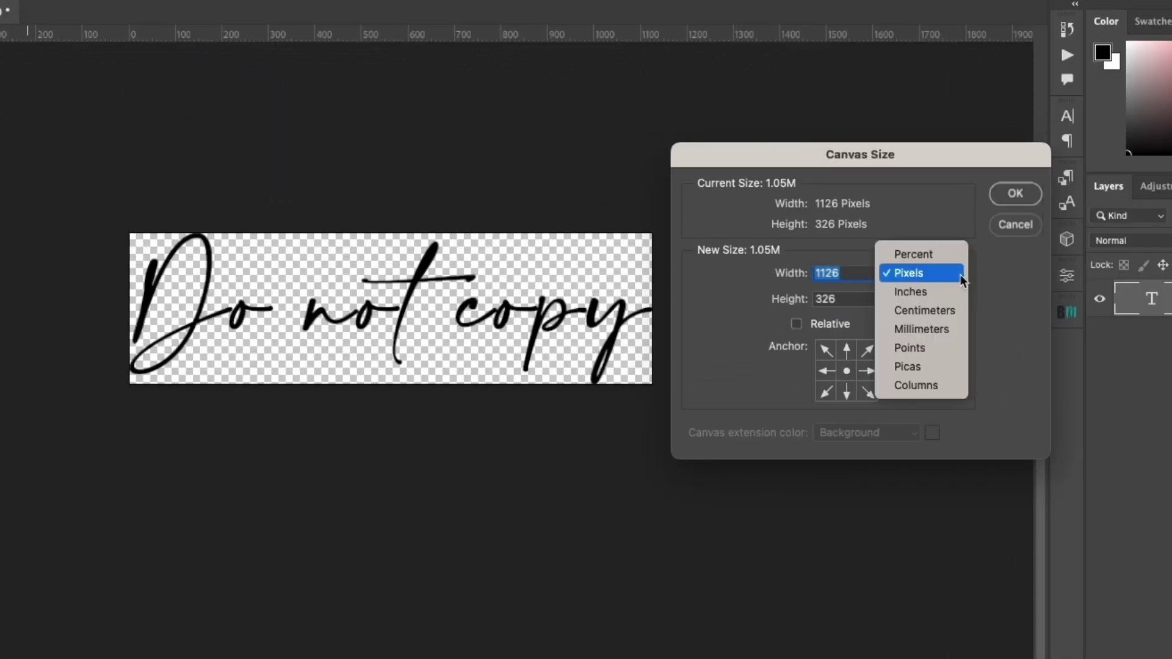
pyautogui.click(943, 254)
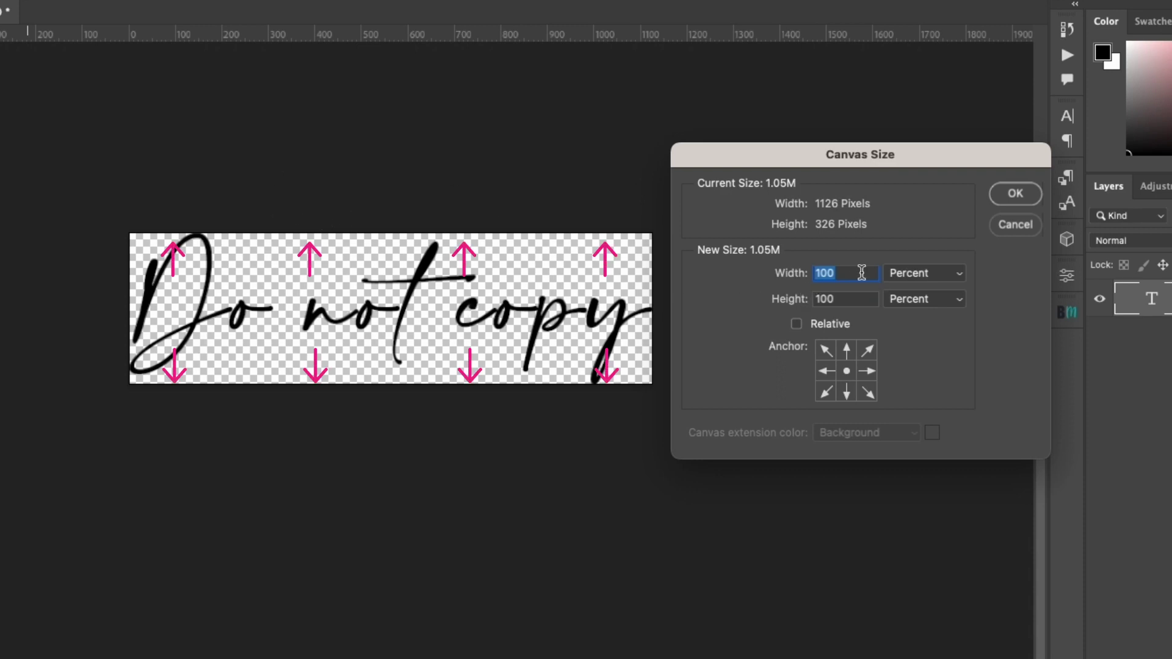
pyautogui.write('115')
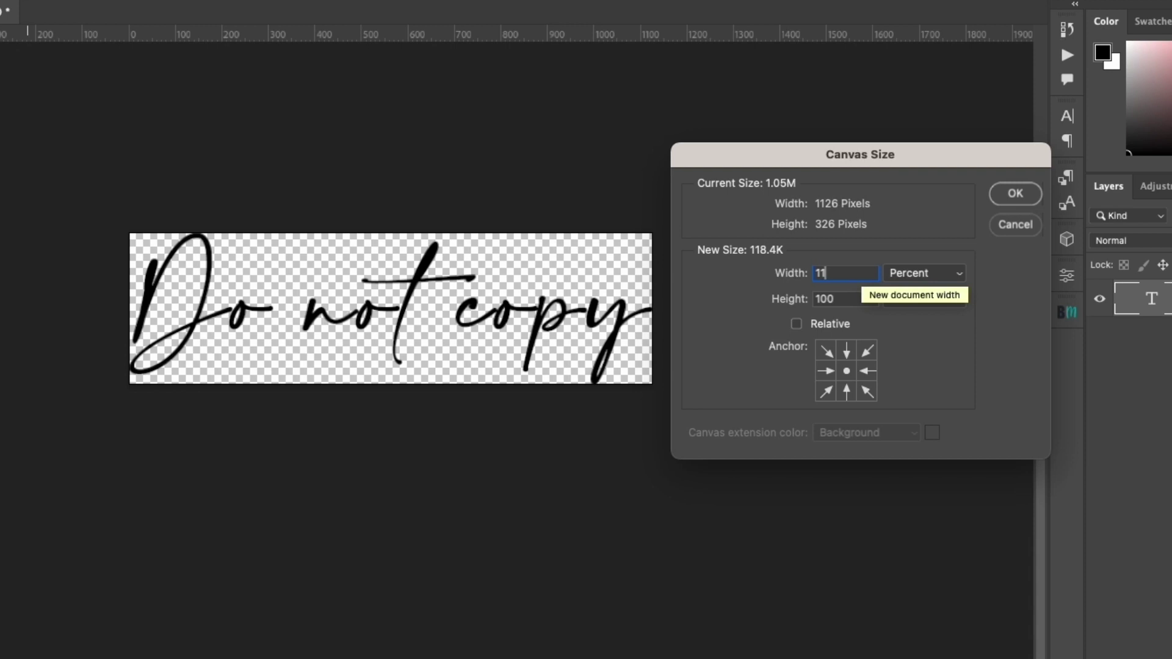
pyautogui.doubleClick(841, 299)
pyautogui.write('11')
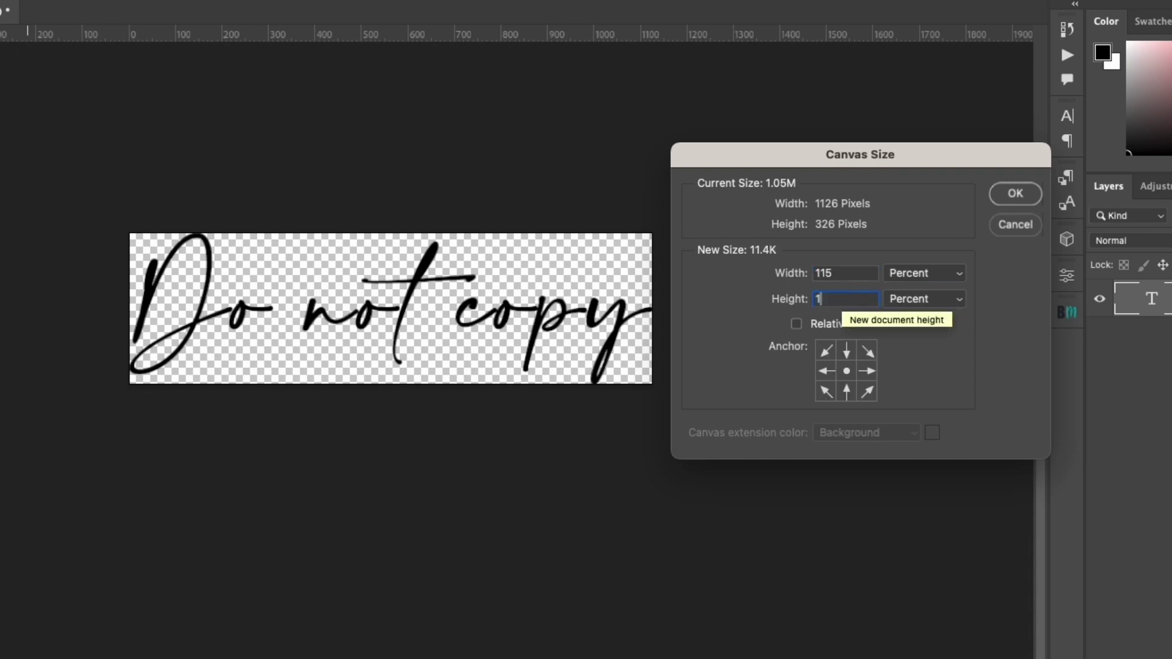
pyautogui.write('5')
pyautogui.click(1027, 201)
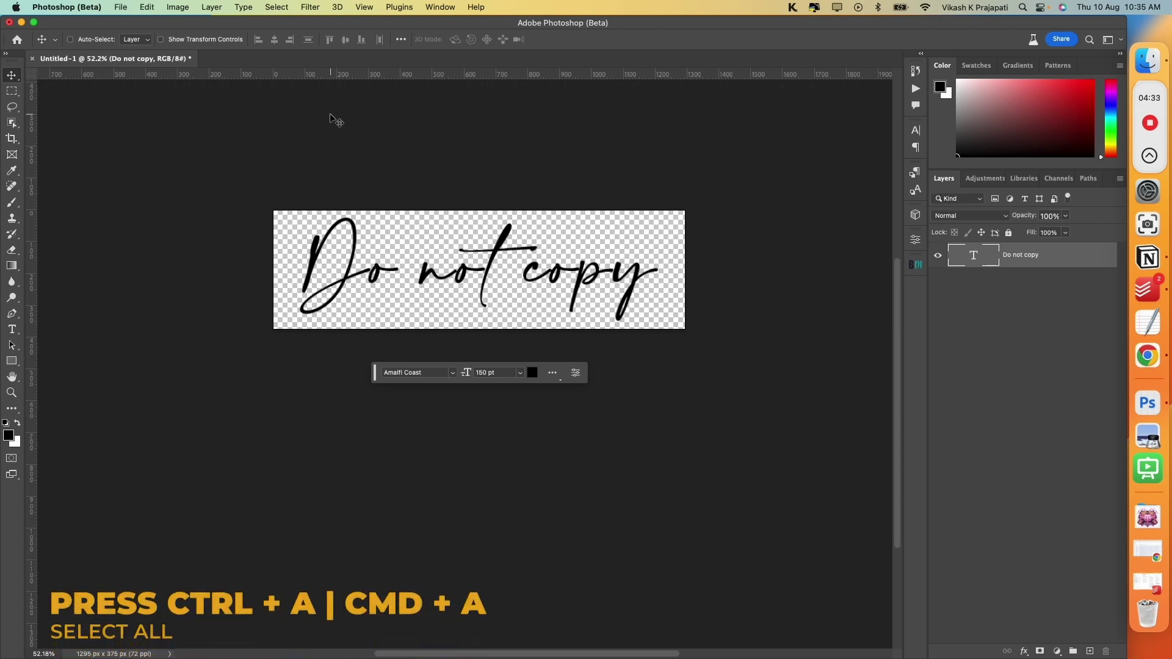
# Select all and define the canvas as a pattern named 'Do not copy', then deselect.
pyautogui.press('super+a')
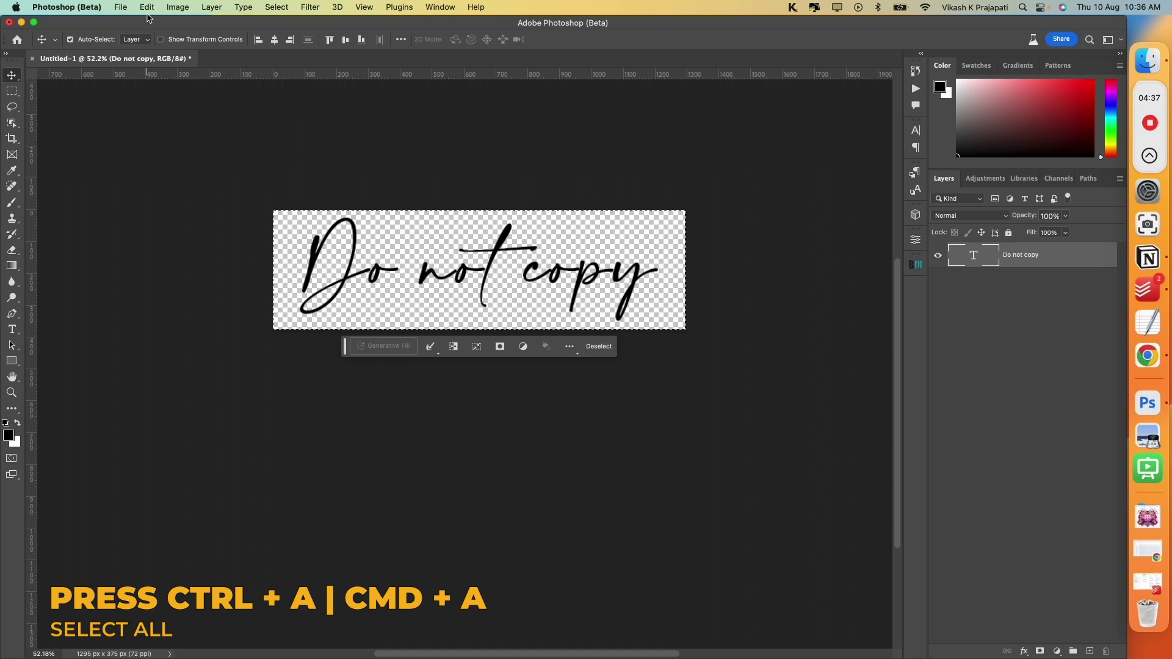
pyautogui.click(148, 8)
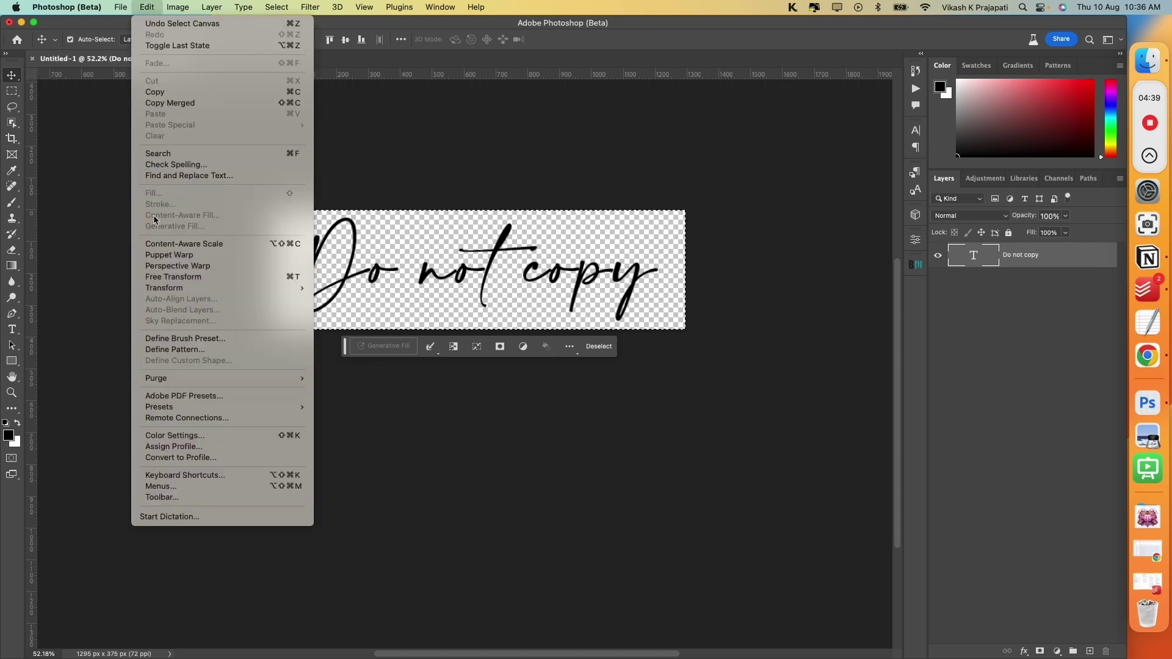
pyautogui.click(226, 351)
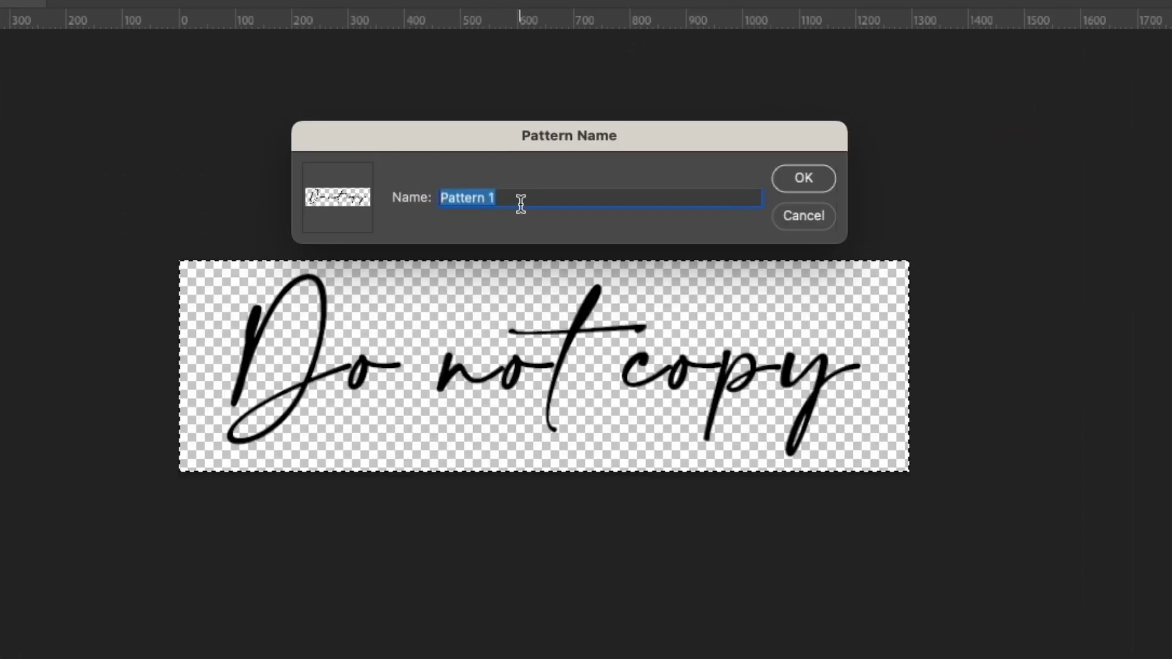
pyautogui.write('Do not co')
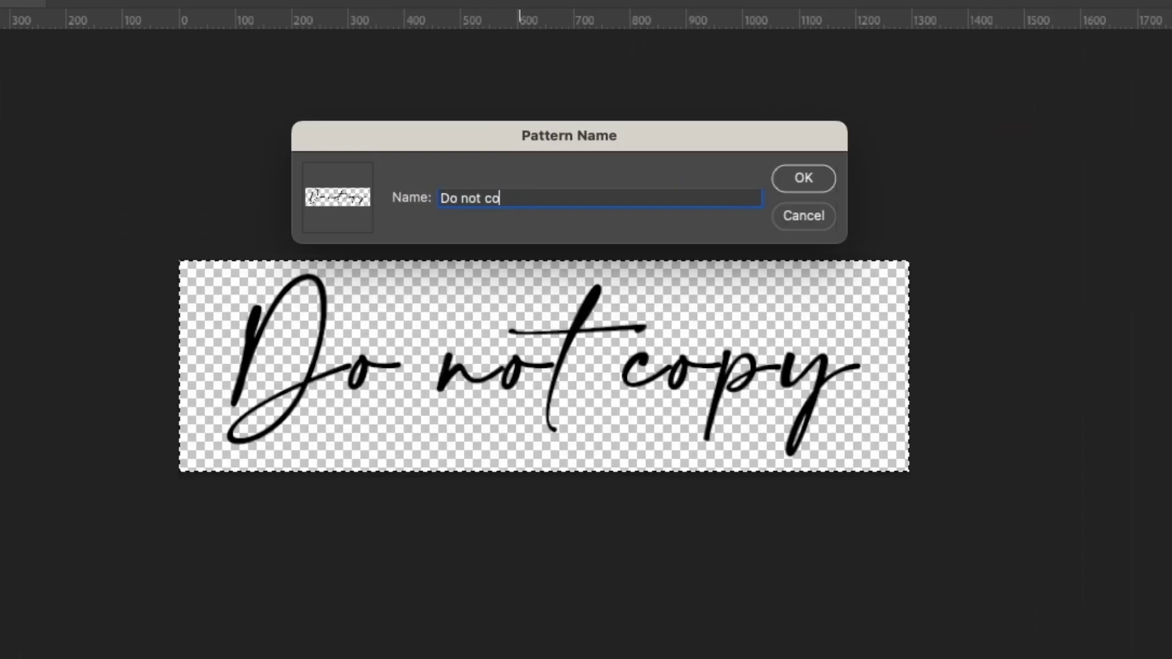
pyautogui.write('py')
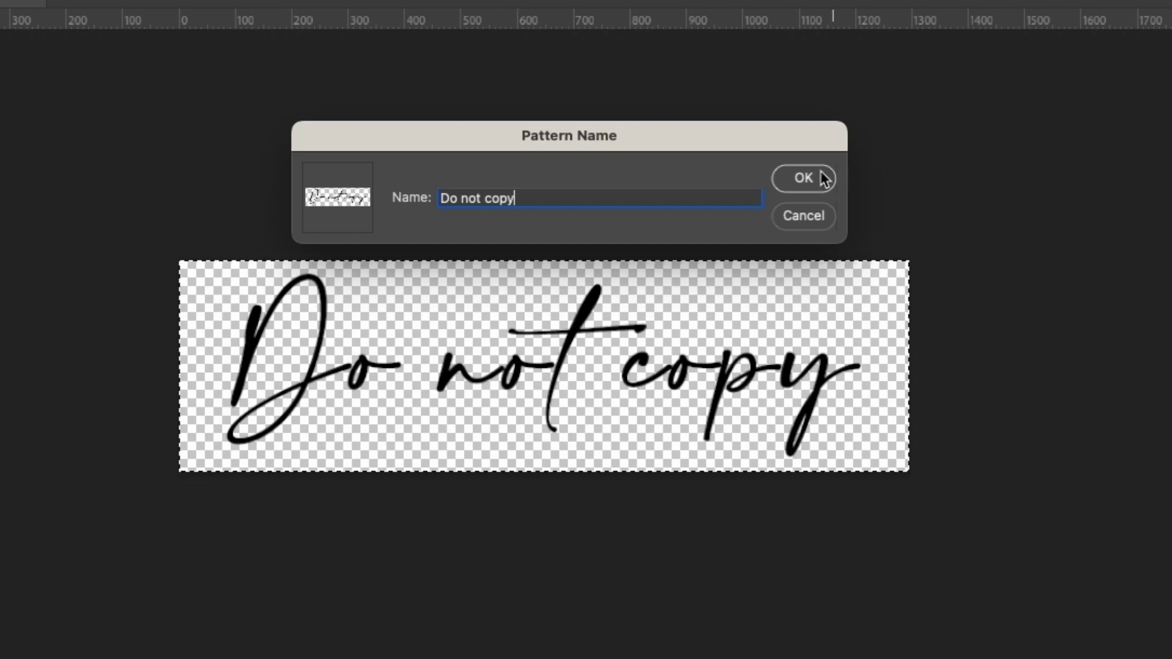
pyautogui.click(804, 178)
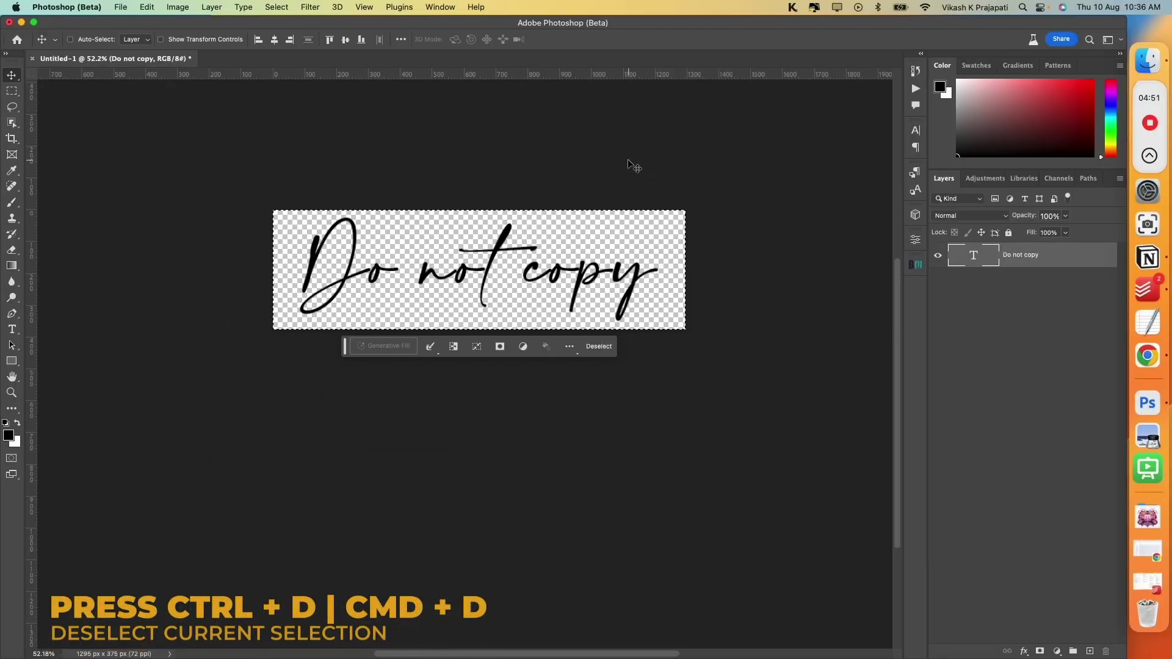
pyautogui.press('super+d')
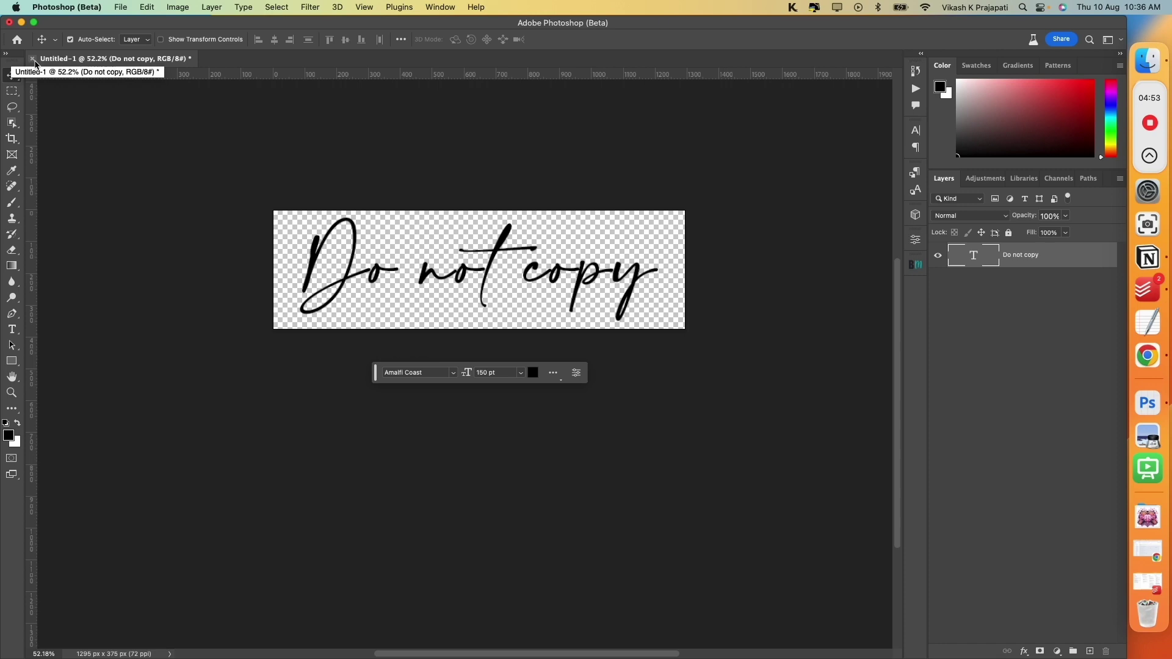
# Close the watermark document and add a Pattern fill layer over the tshirt_69.jpg photo.
pyautogui.click(34, 60)
pyautogui.press('super+d')
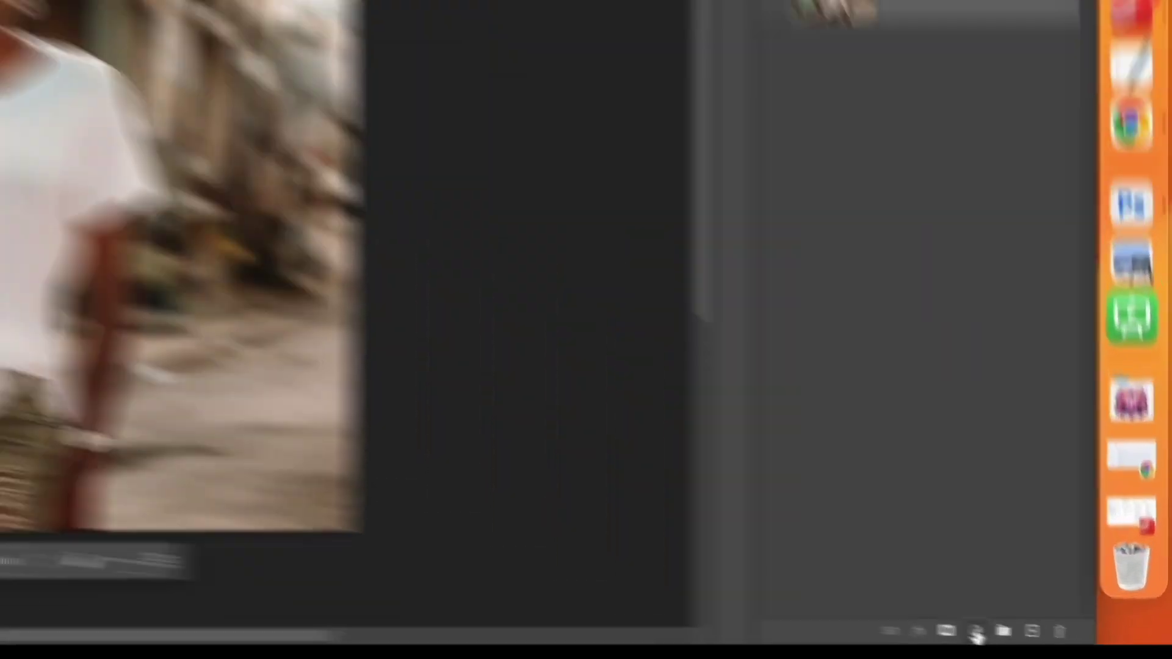
pyautogui.click(1057, 652)
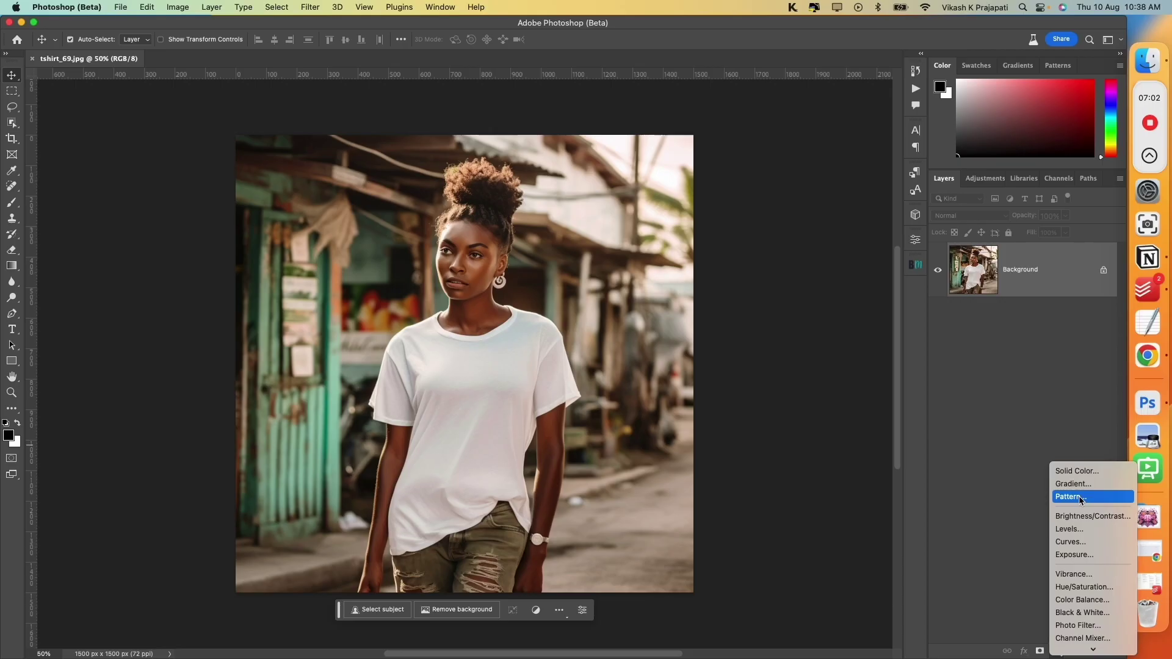
pyautogui.click(970, 298)
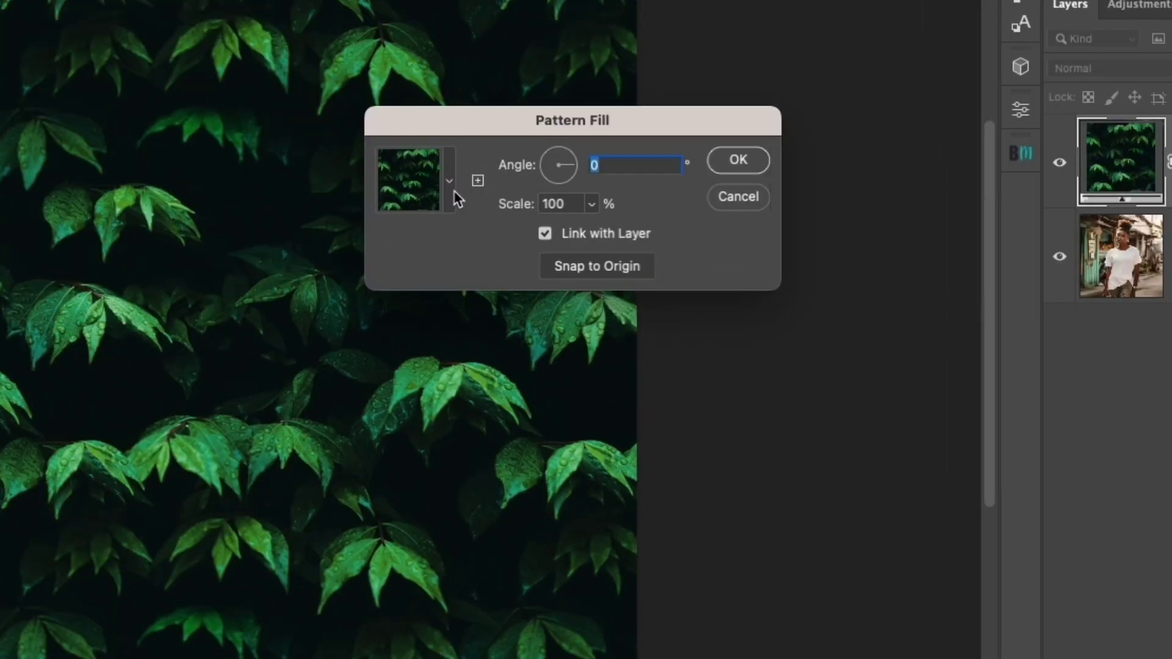
# Fill with the 'Do not copy' pattern at 45% scale and a 32.62° angle.
pyautogui.click(454, 192)
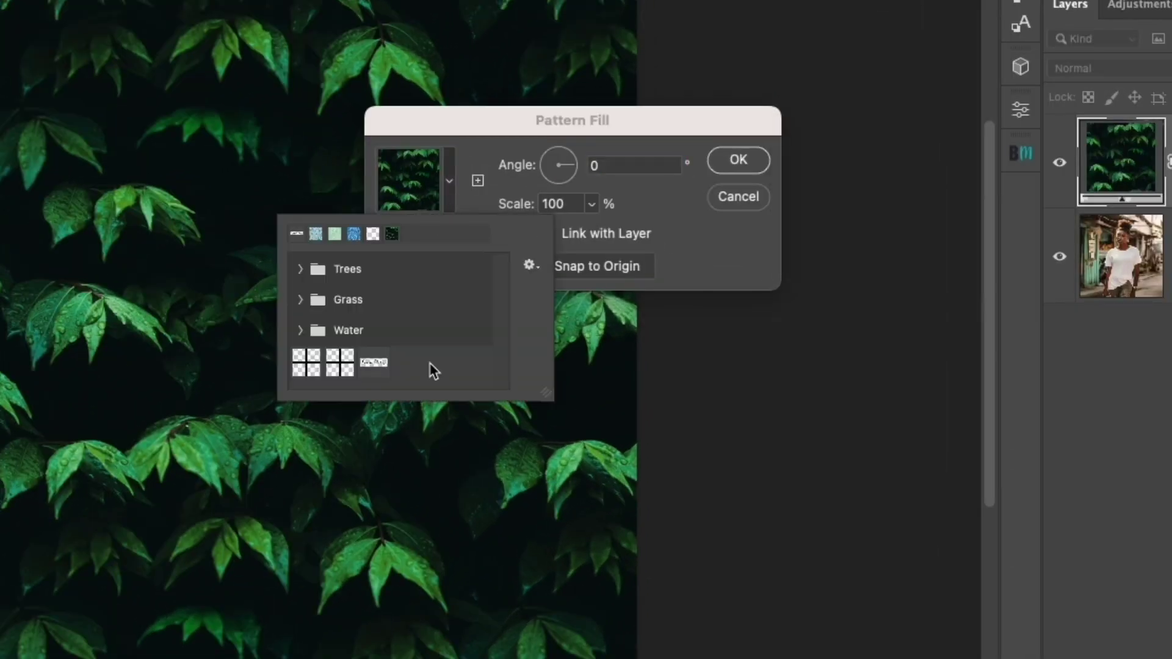
pyautogui.click(372, 364)
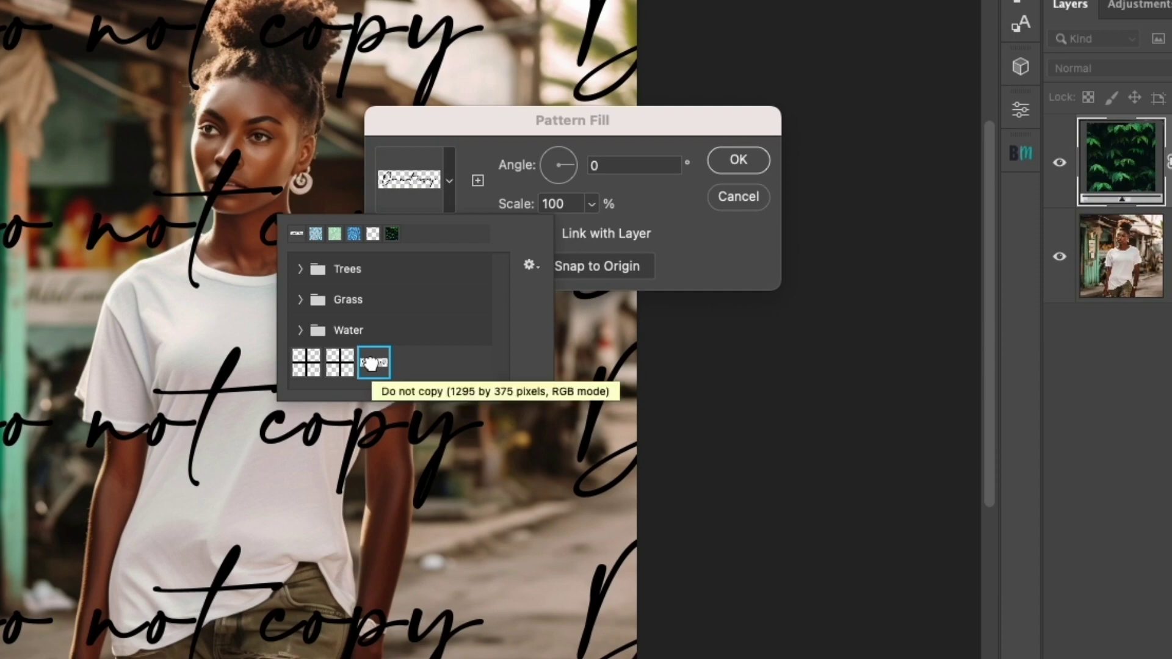
pyautogui.click(458, 126)
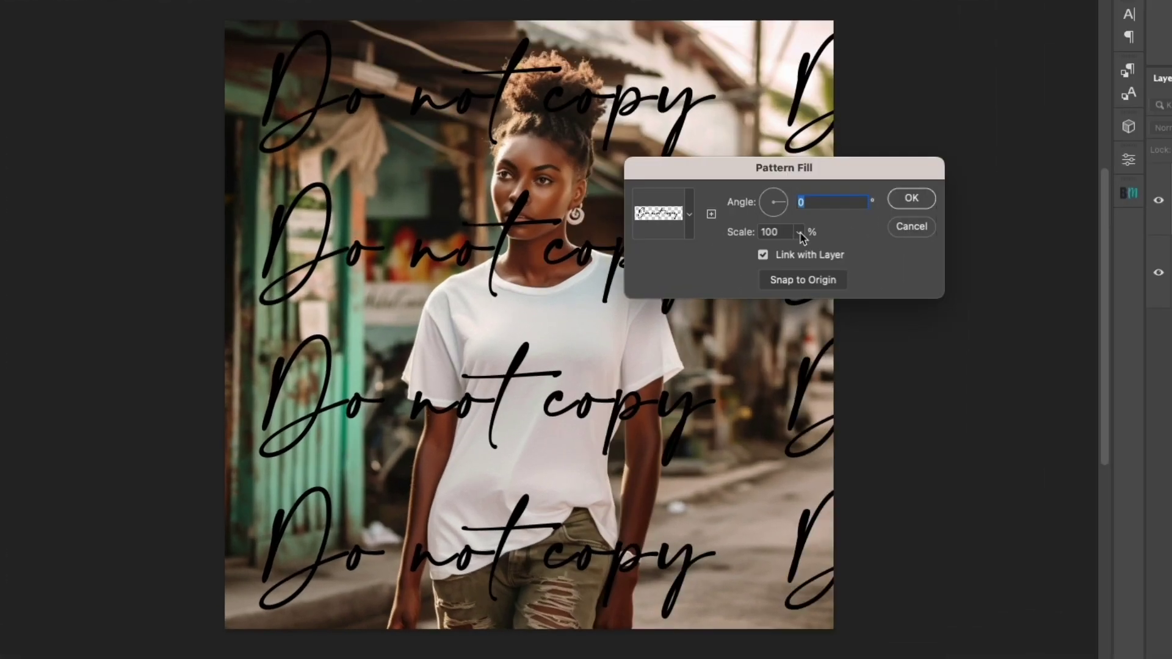
pyautogui.click(667, 294)
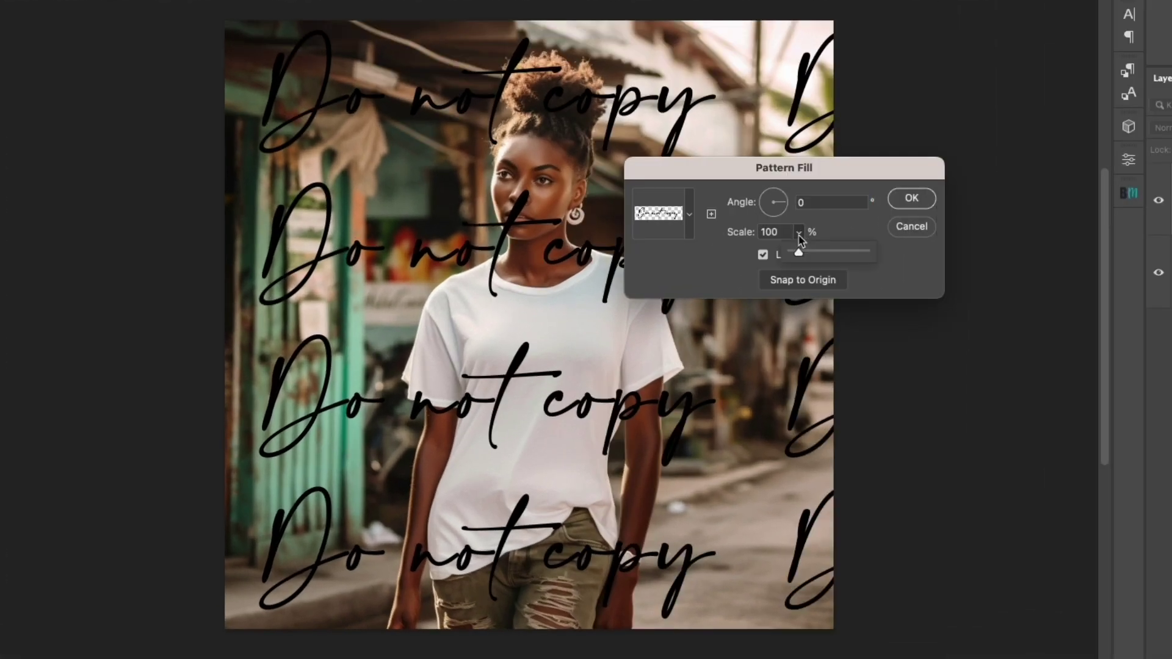
pyautogui.moveTo(672, 311); pyautogui.dragTo(671, 311)
pyautogui.moveTo(802, 254); pyautogui.dragTo(801, 254)
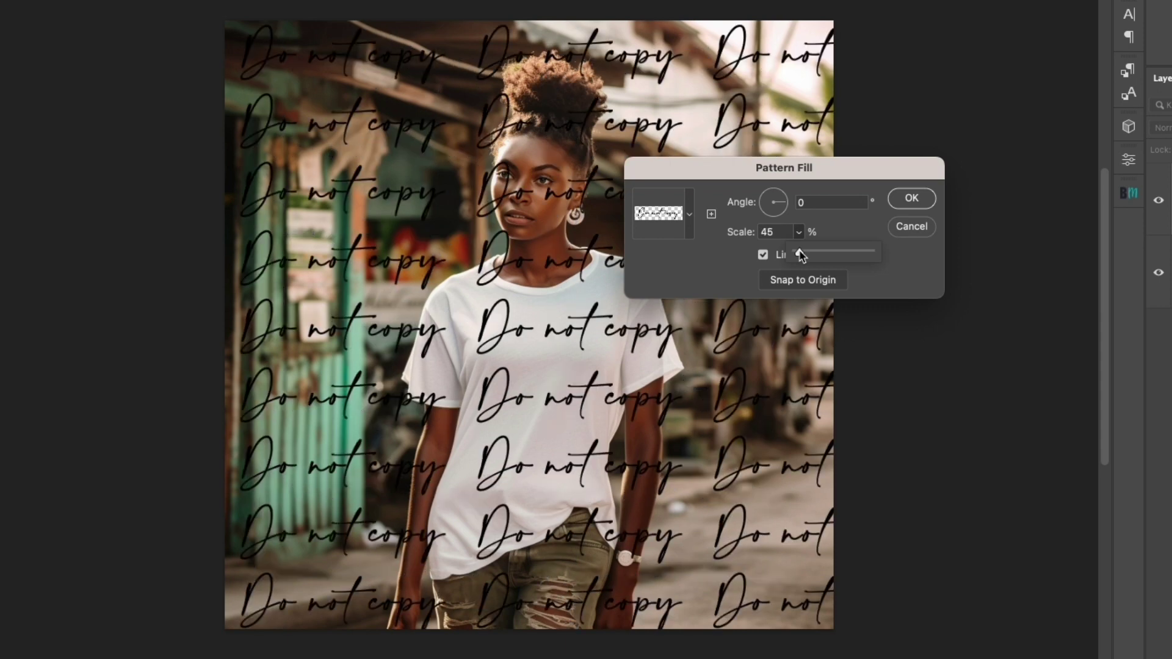
pyautogui.click(783, 196)
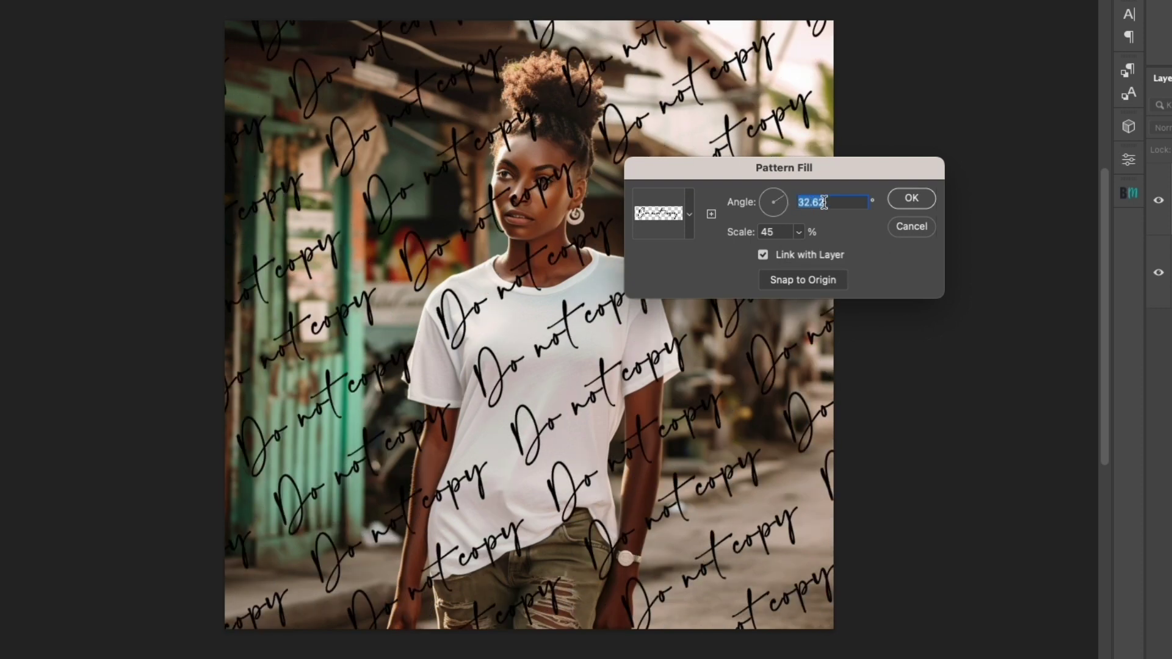
pyautogui.click(905, 201)
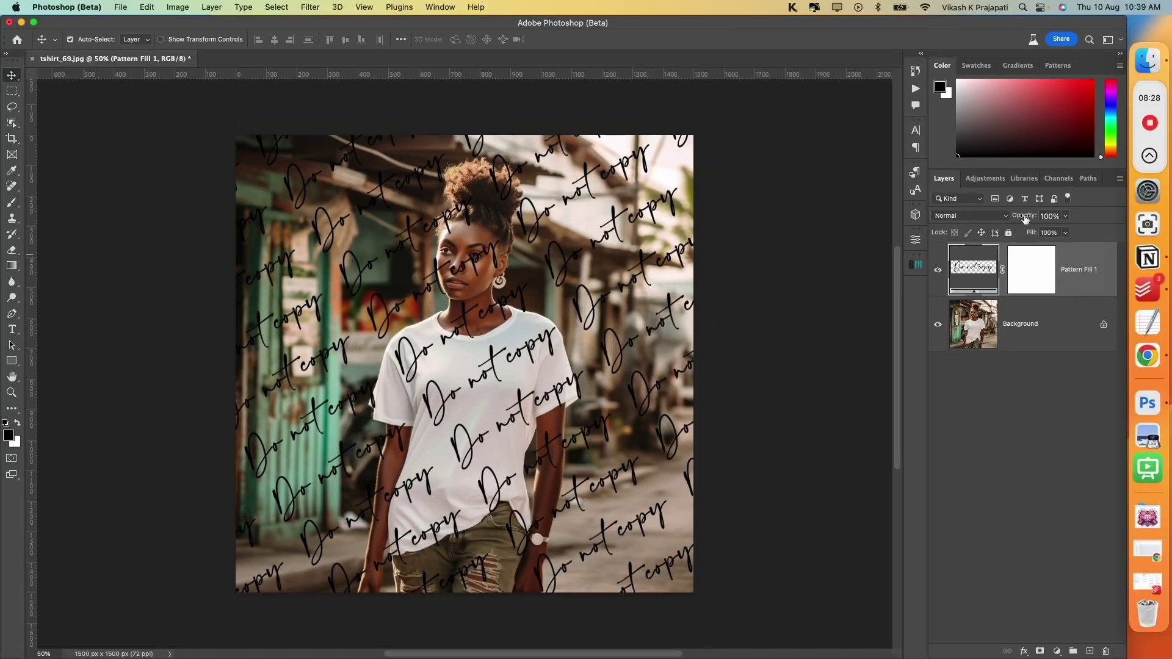
# Scrub the Pattern Fill 1 layer's Opacity down to 66%.
pyautogui.moveTo(1025, 219)
pyautogui.mouseDown()
pyautogui.moveTo(1004, 219)
pyautogui.moveTo(1017, 217)
pyautogui.mouseUp()
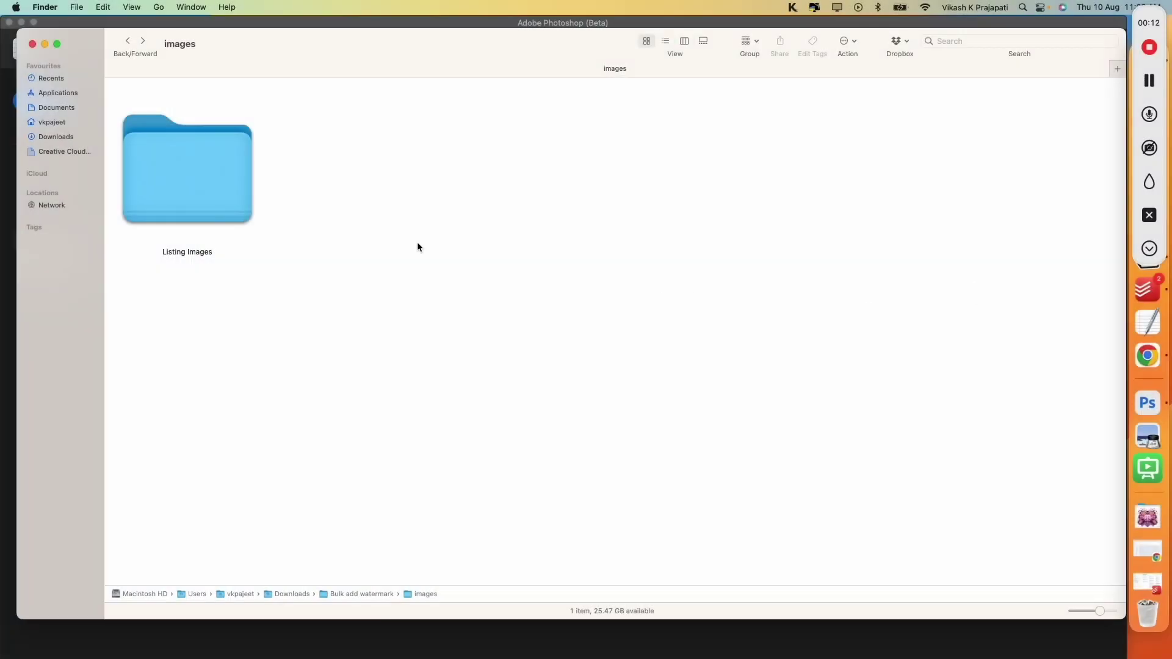
# Open the Listing Images folder inside images to reveal the 150 t-shirt photos.
pyautogui.doubleClick(197, 188)
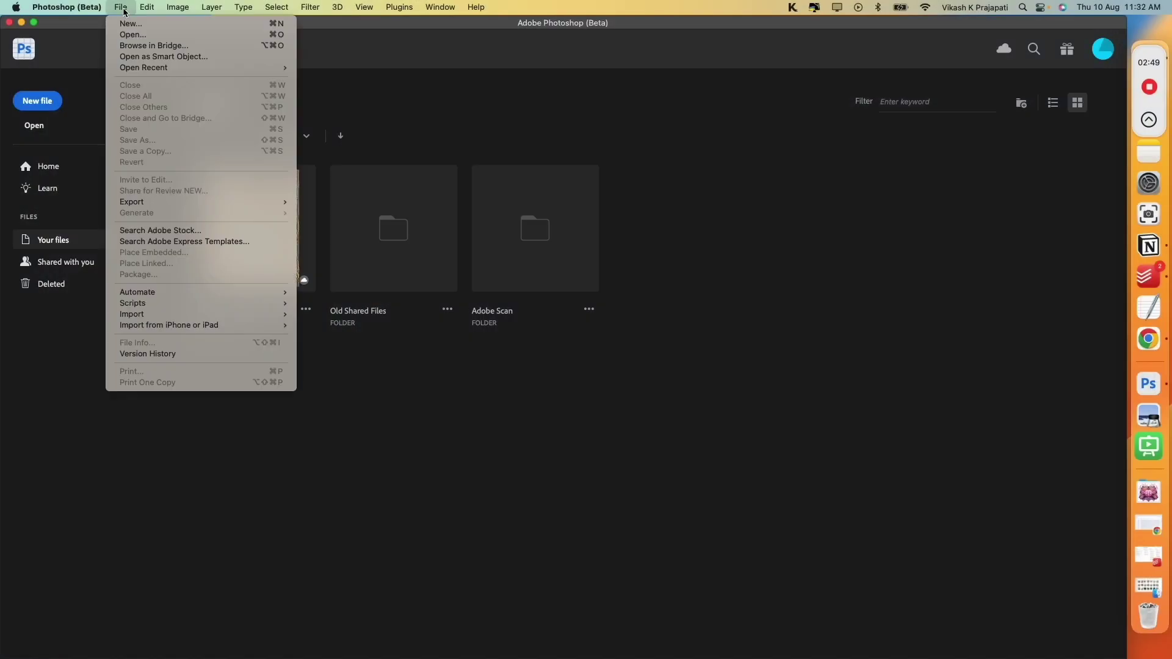
# Create a new 2000 x 2000 px, 72 ppi document with a transparent background.
pyautogui.click(138, 25)
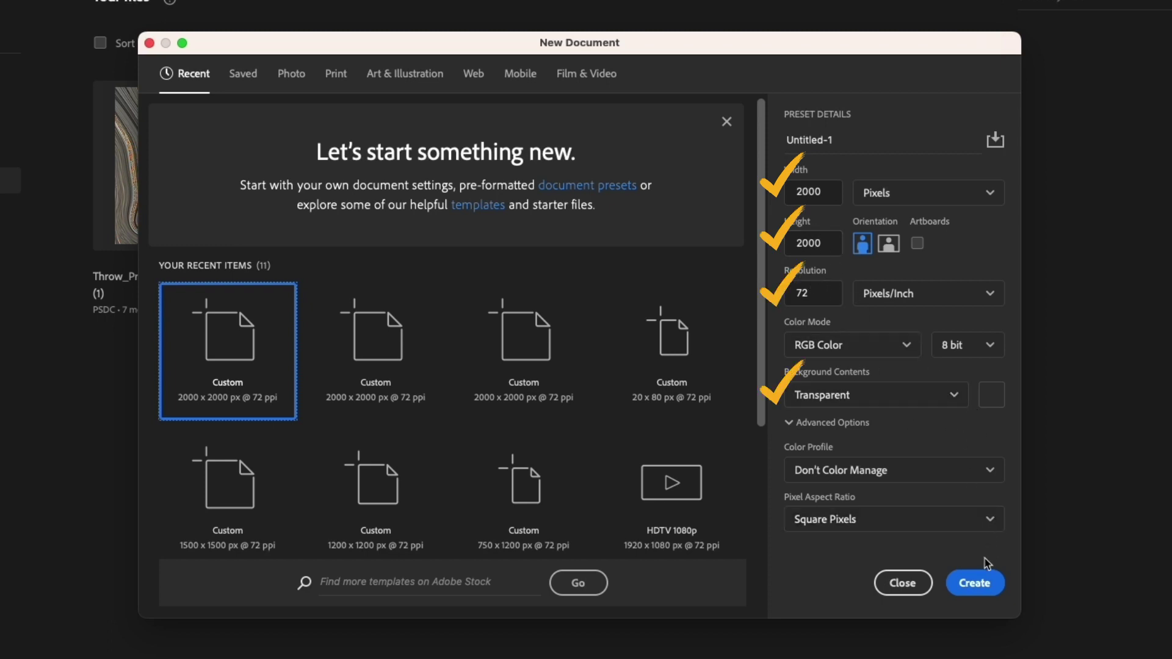
pyautogui.click(973, 581)
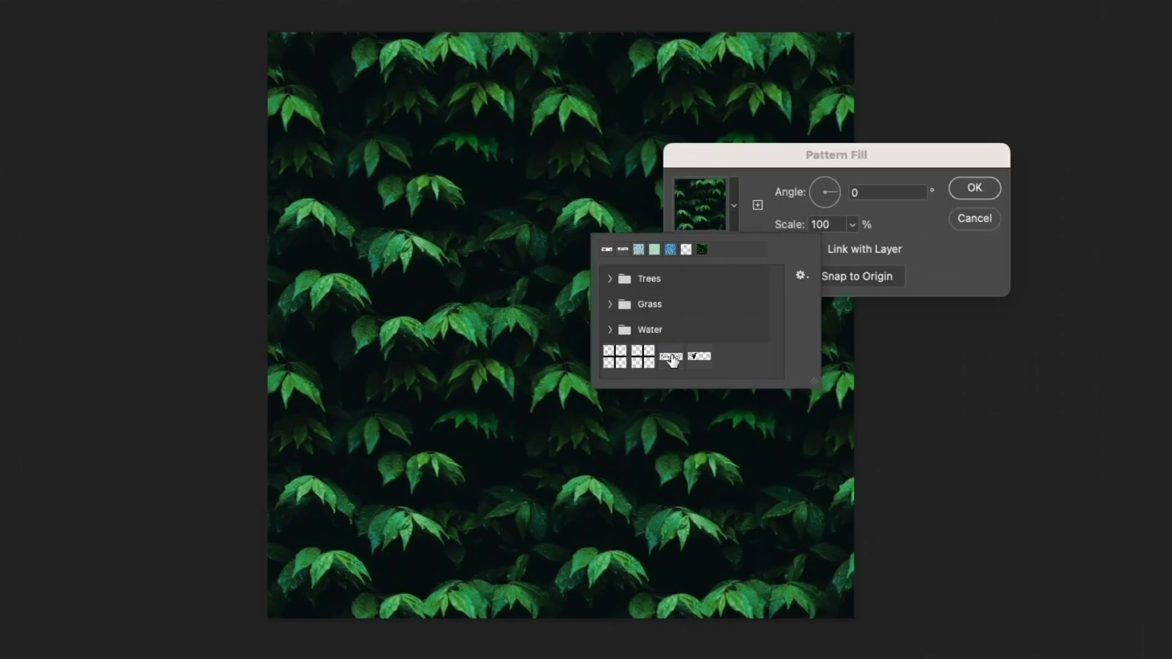
# Apply the Do not copy pattern fill rotated to 24.03° at 40% scale.
pyautogui.click(671, 358)
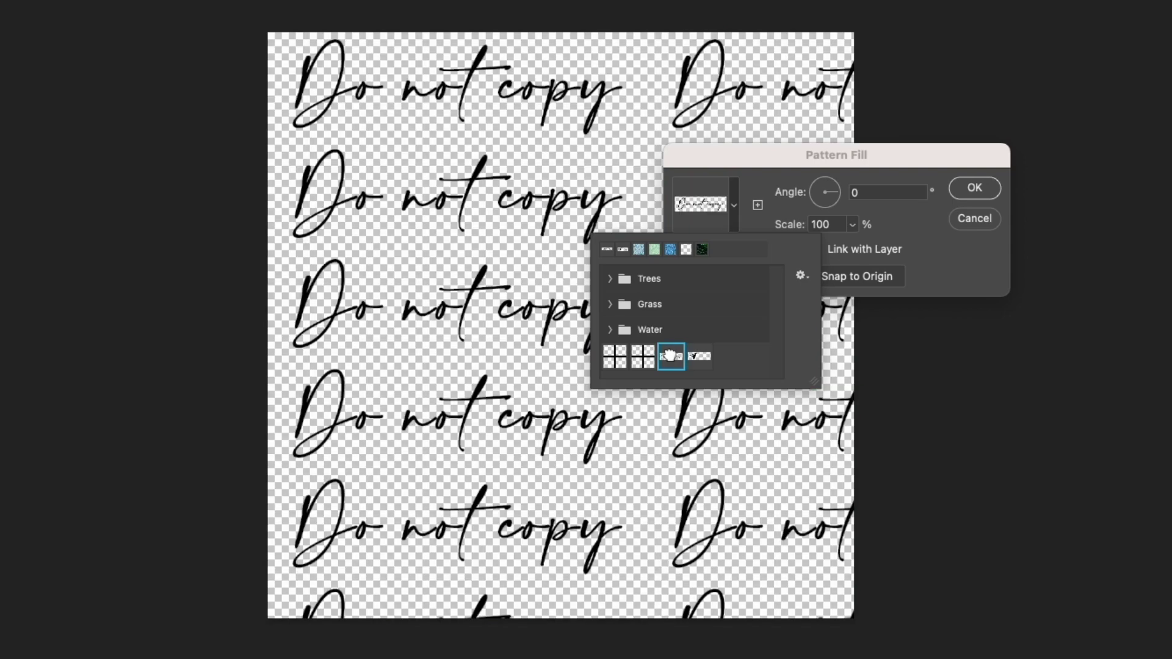
pyautogui.click(701, 357)
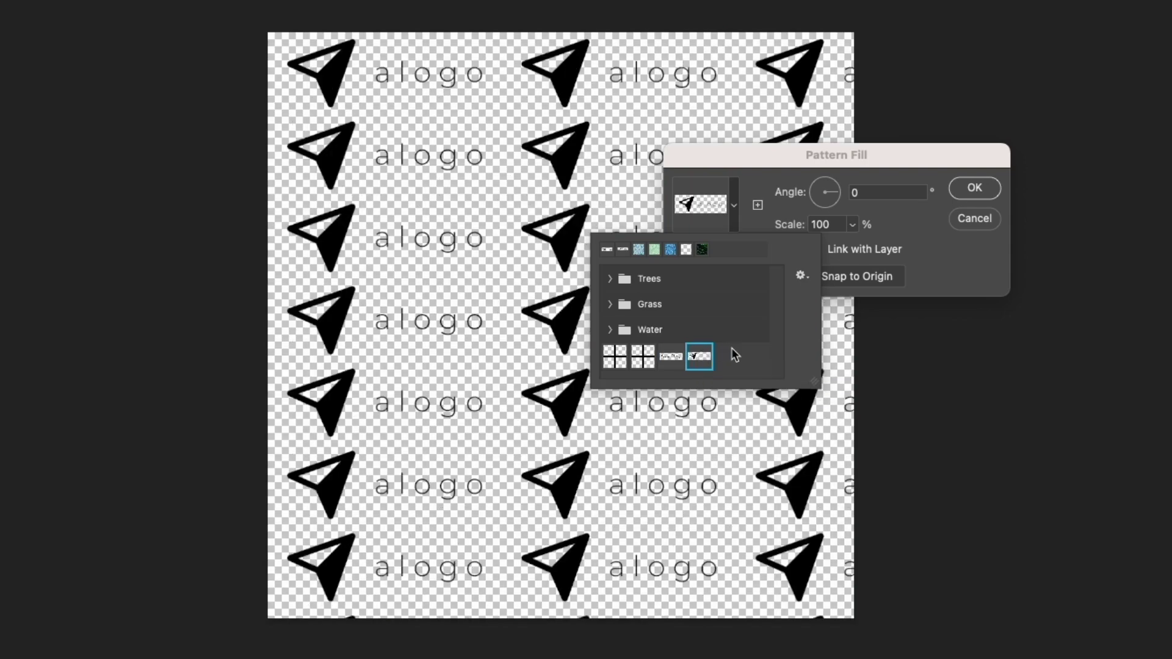
pyautogui.click(671, 357)
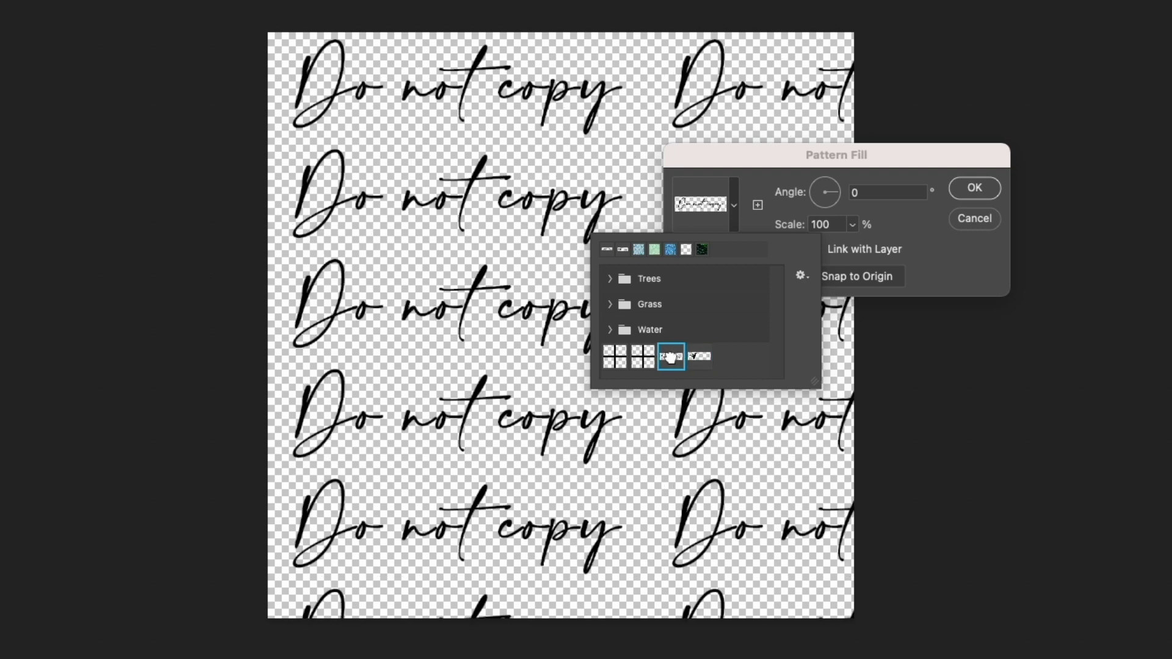
pyautogui.click(832, 191)
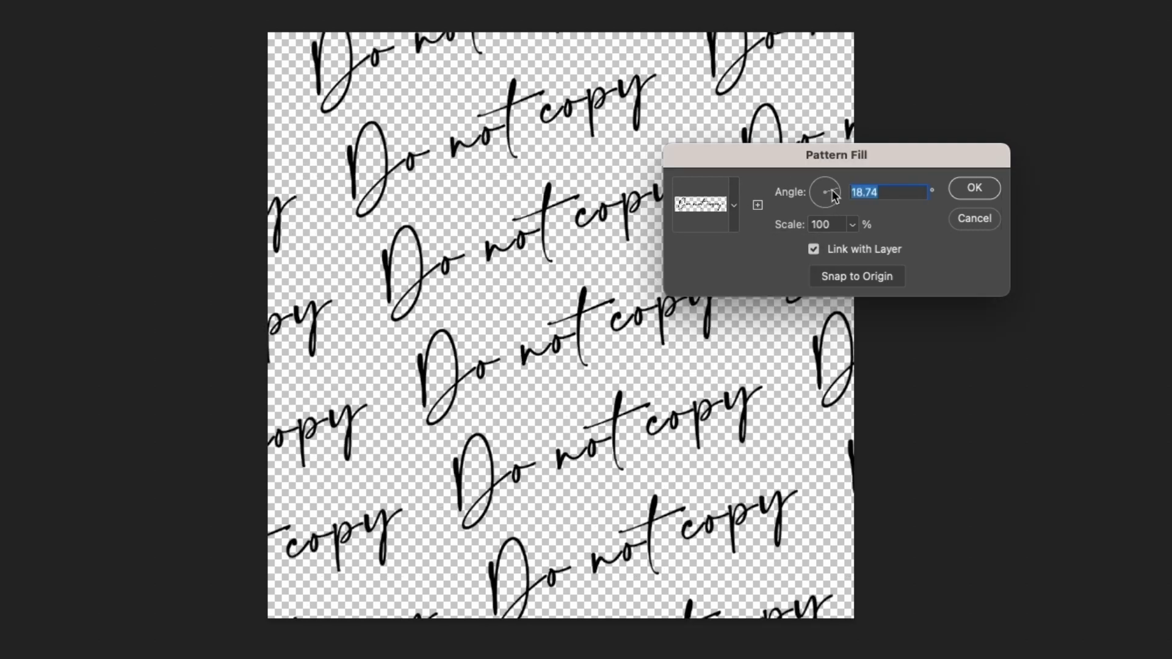
pyautogui.moveTo(834, 195); pyautogui.dragTo(835, 194)
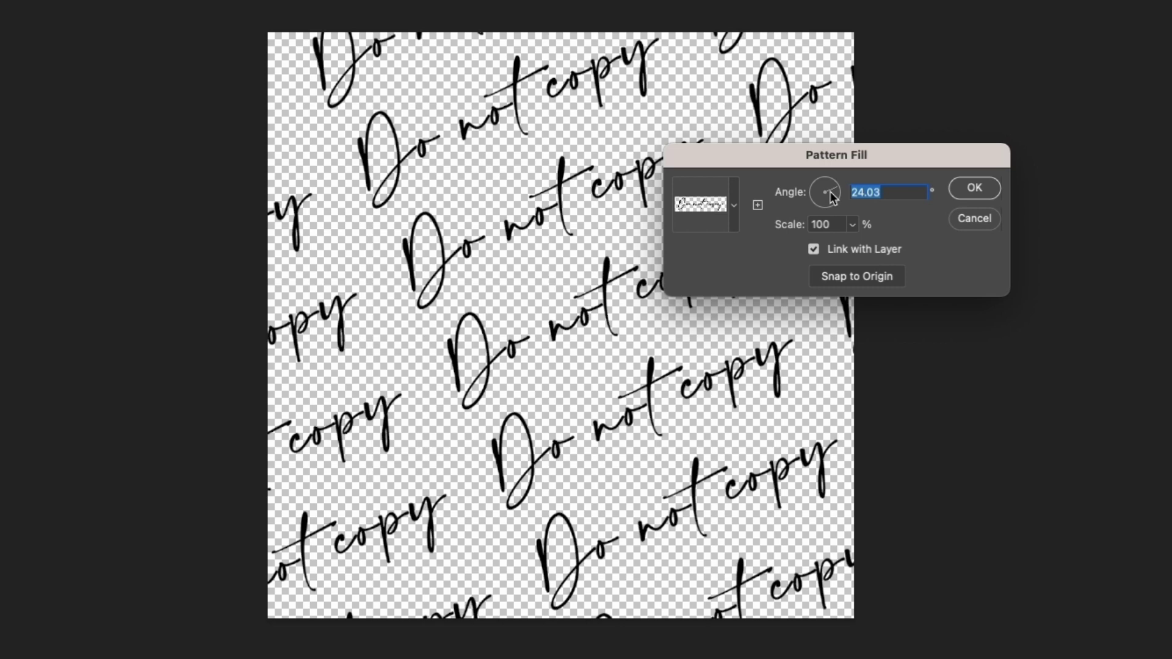
pyautogui.click(851, 225)
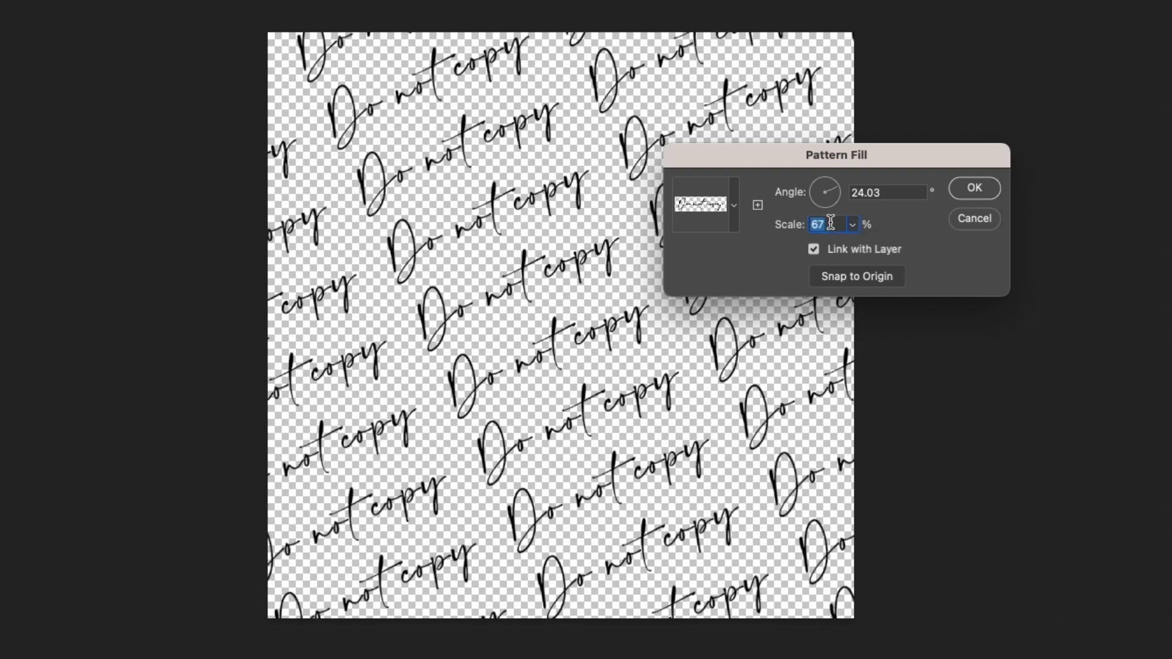
pyautogui.write('40')
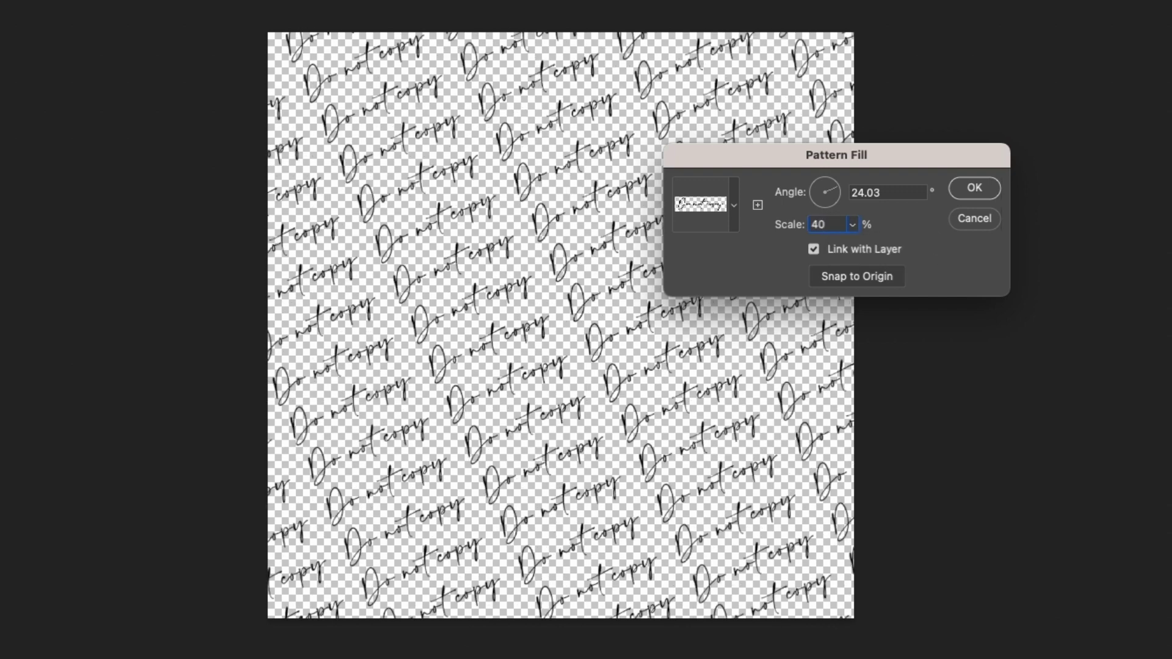
pyautogui.click(972, 190)
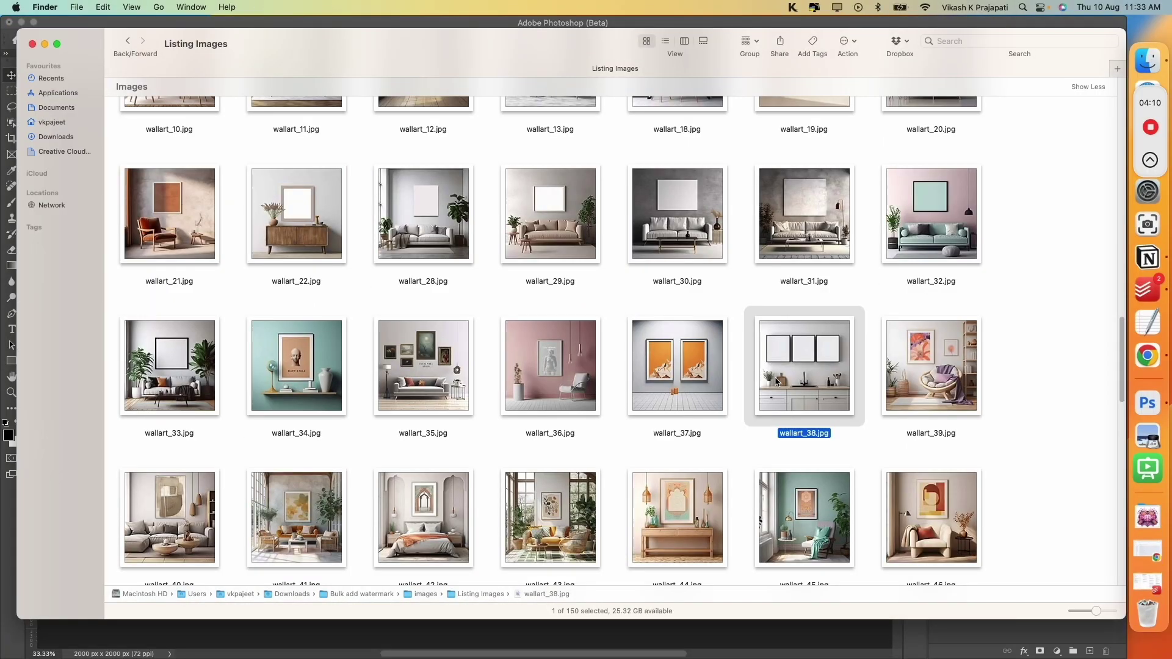
# Place wallart_38.jpg and scale it to 133.33% so it covers the full canvas height.
pyautogui.moveTo(821, 356); pyautogui.dragTo(571, 287)
pyautogui.hotkey('ctrl', 'Up')
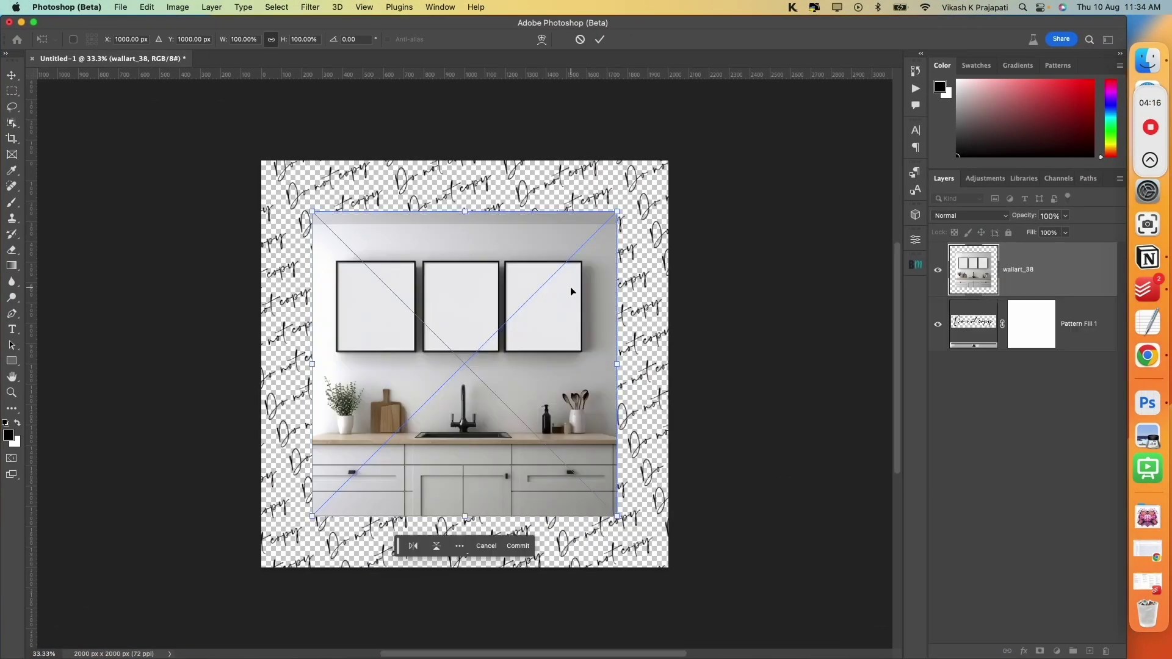
pyautogui.click(601, 40)
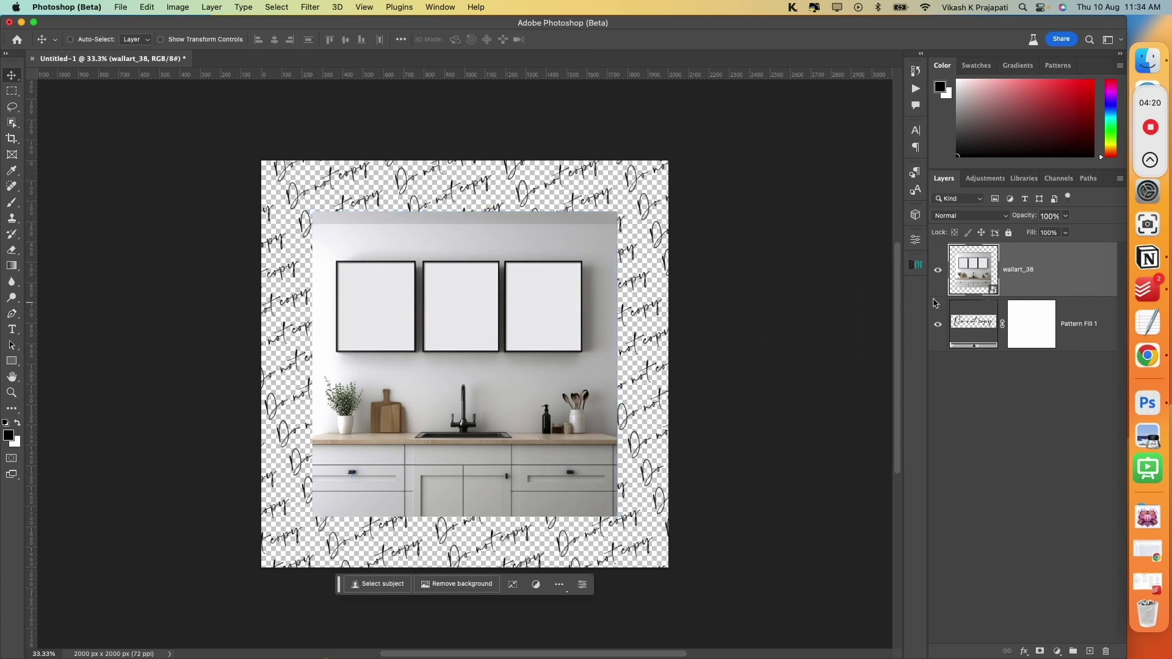
pyautogui.press('super+t')
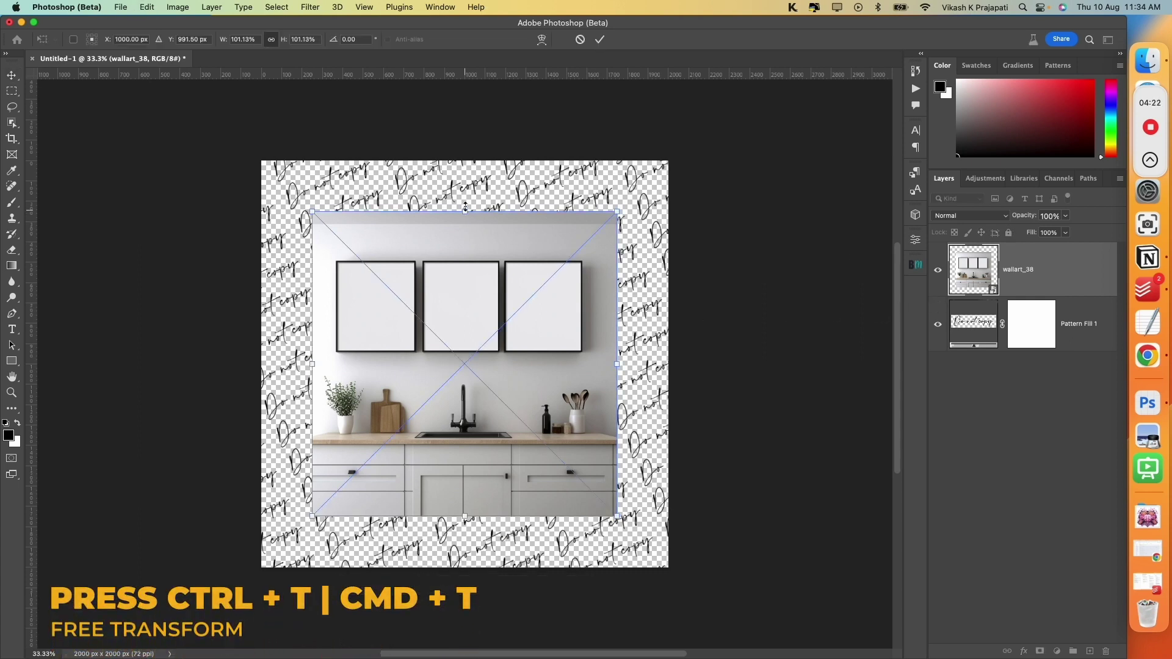
pyautogui.moveTo(465, 208); pyautogui.dragTo(466, 162)
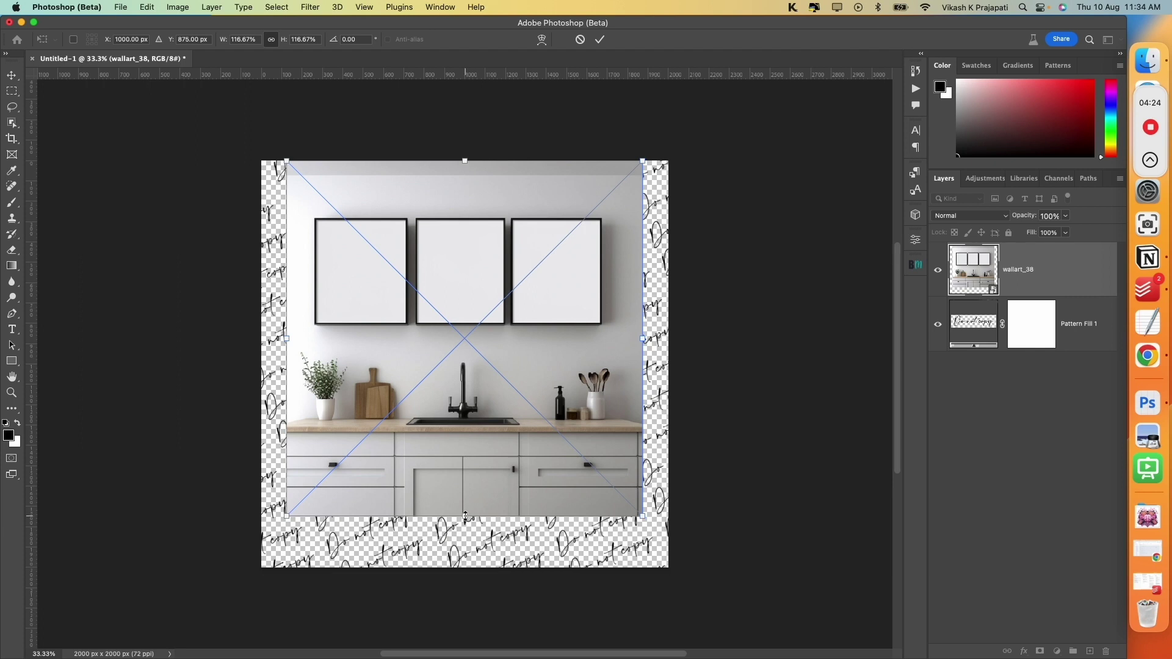
pyautogui.moveTo(465, 516); pyautogui.dragTo(465, 568)
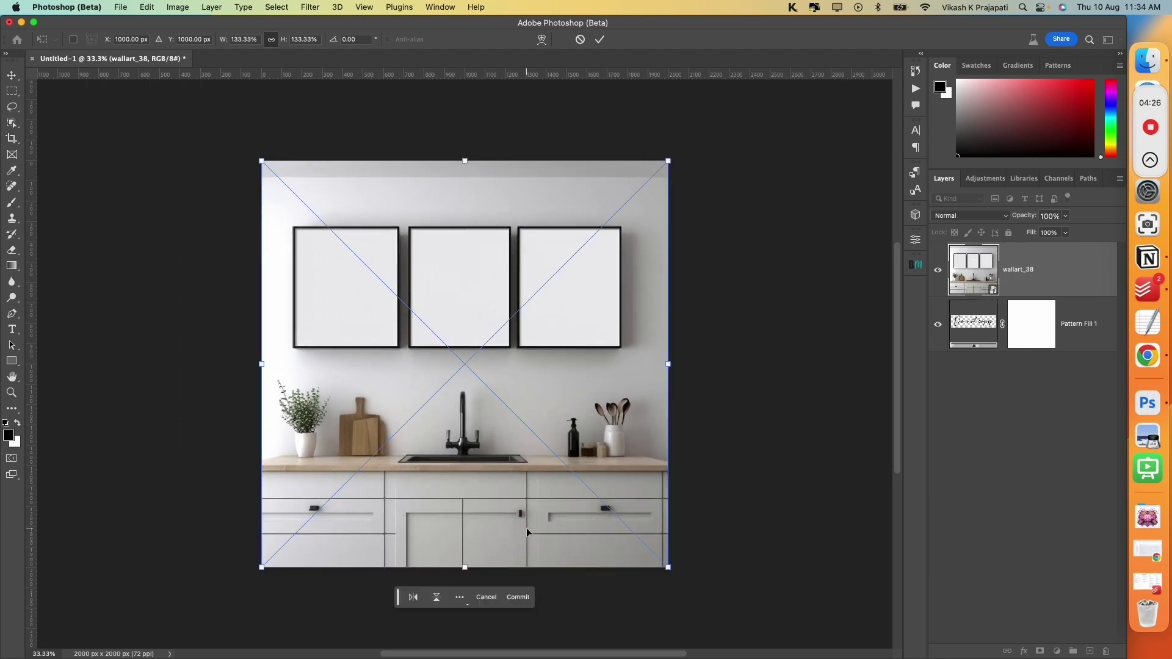
pyautogui.press('Return')
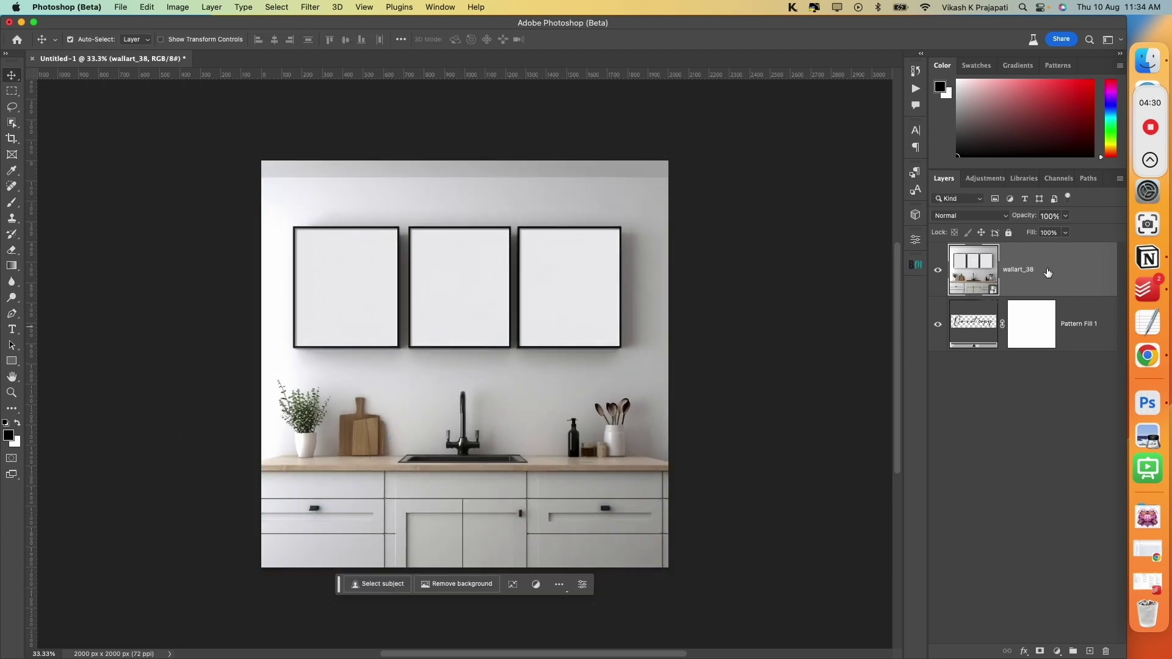
# Put wallart_38 beneath Pattern Fill 1 and lower the pattern's opacity to 40%.
pyautogui.moveTo(1048, 272); pyautogui.dragTo(1050, 375)
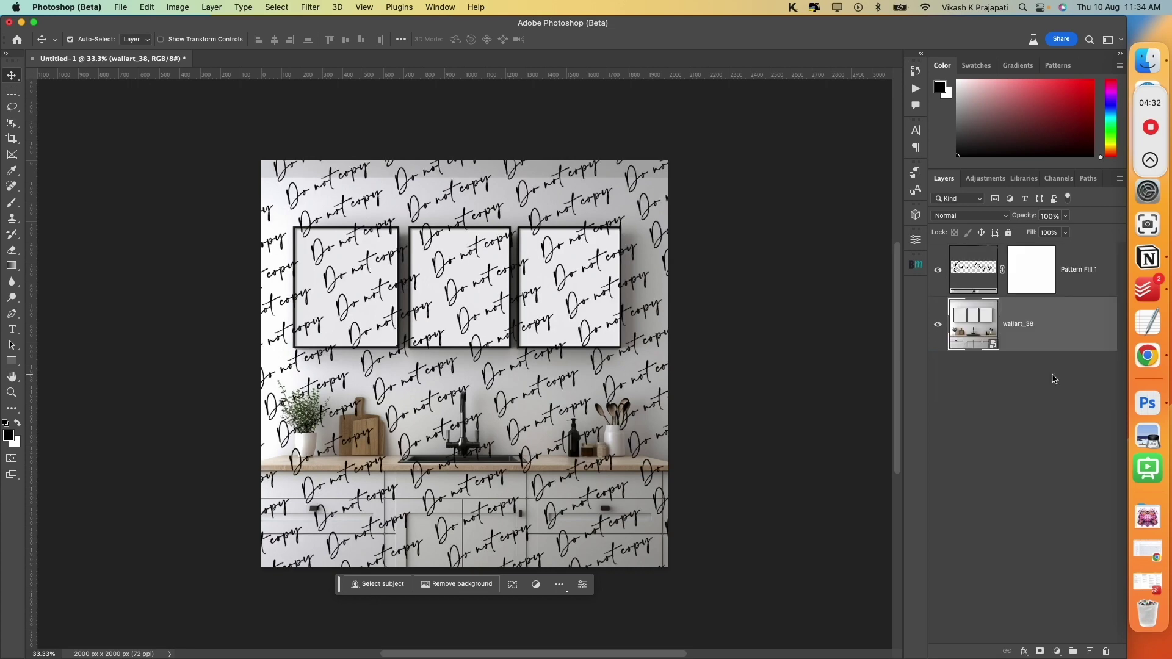
pyautogui.click(1084, 272)
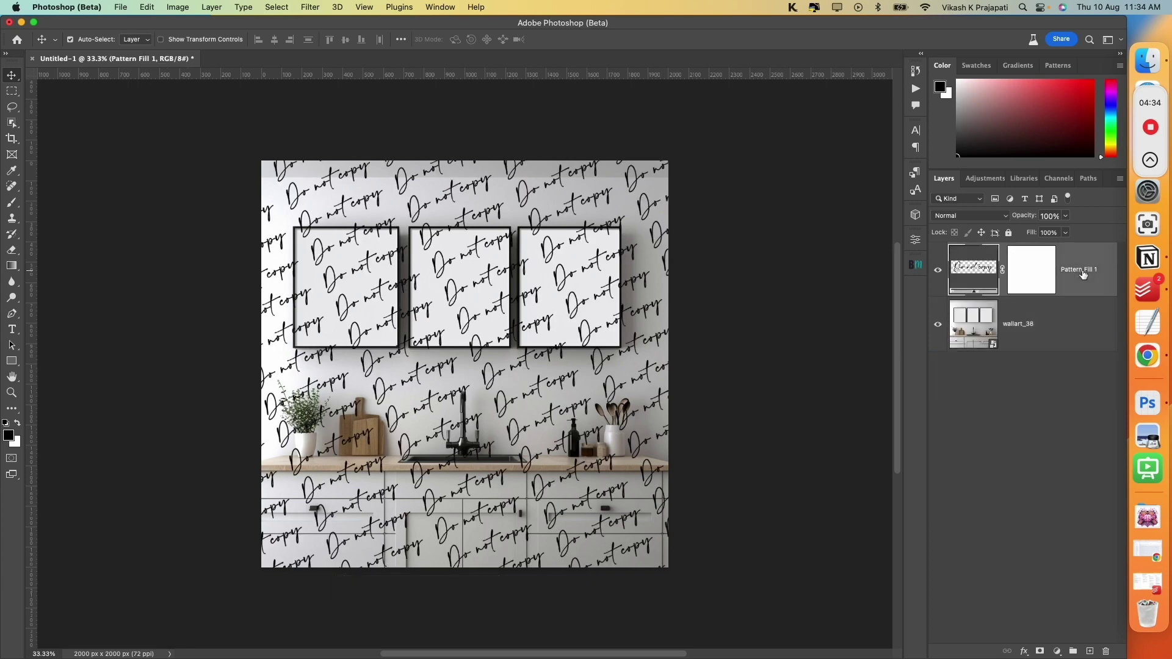
pyautogui.moveTo(1028, 218); pyautogui.dragTo(1005, 220)
pyautogui.moveTo(926, 256); pyautogui.dragTo(902, 260)
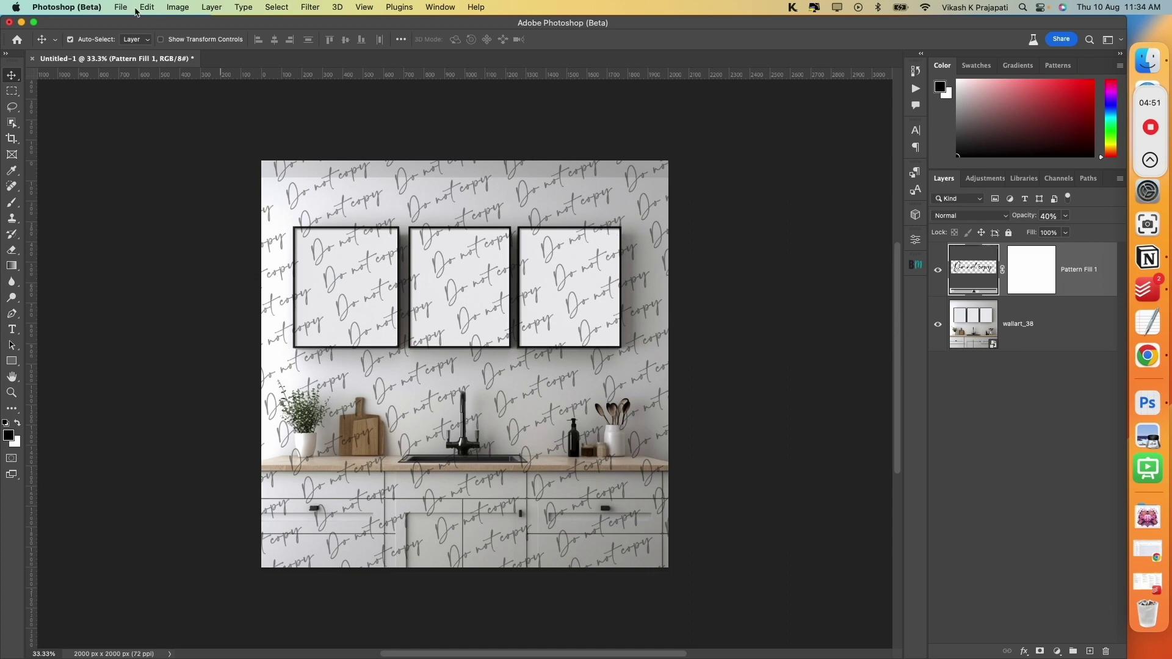
# Save the document as Template.psd and close it.
pyautogui.click(125, 7)
pyautogui.click(150, 130)
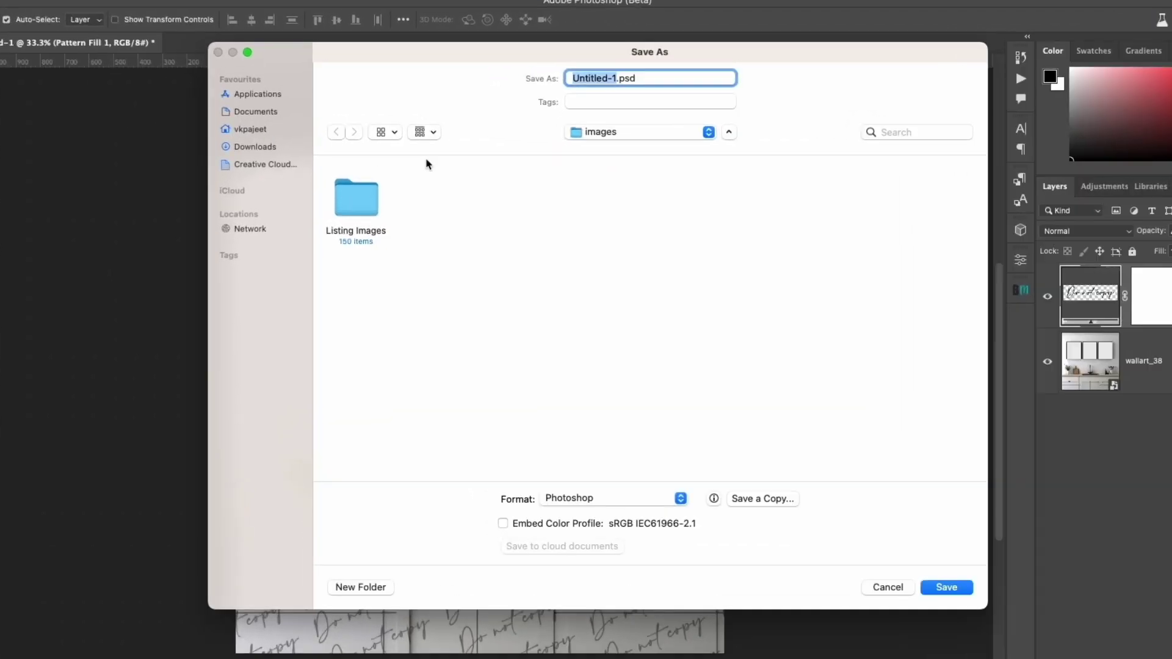
pyautogui.write('Template')
pyautogui.click(954, 591)
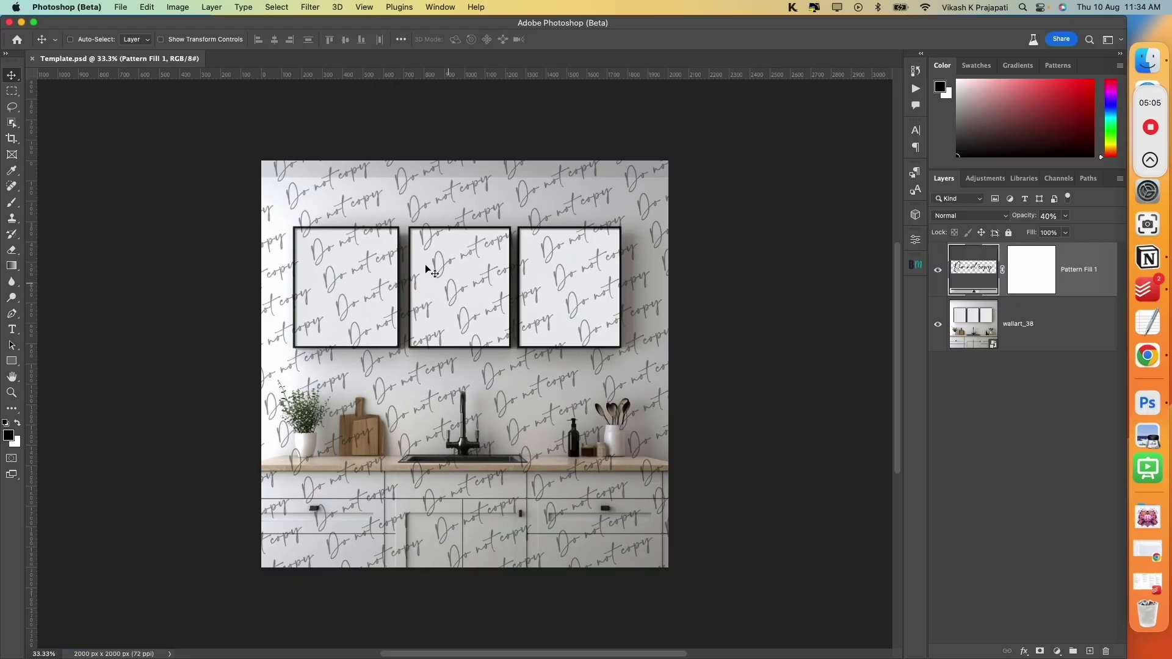
pyautogui.press('super+w')
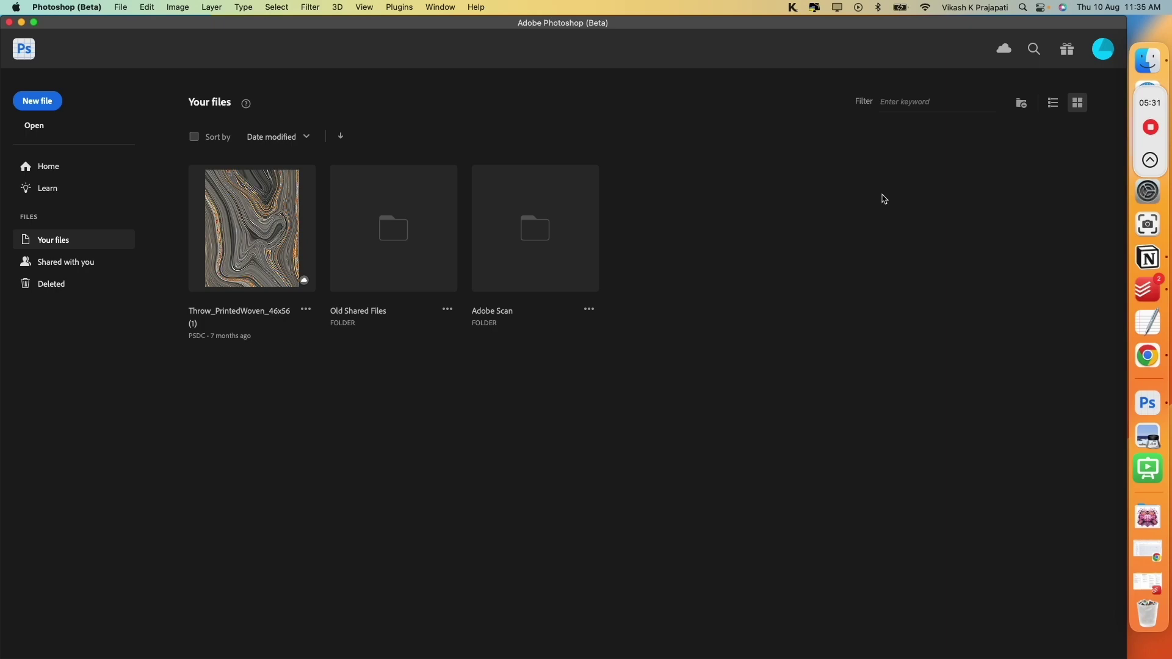
# Make a new Template folder in images, move Template.psd into it, and return to Photoshop.
pyautogui.click(1147, 61)
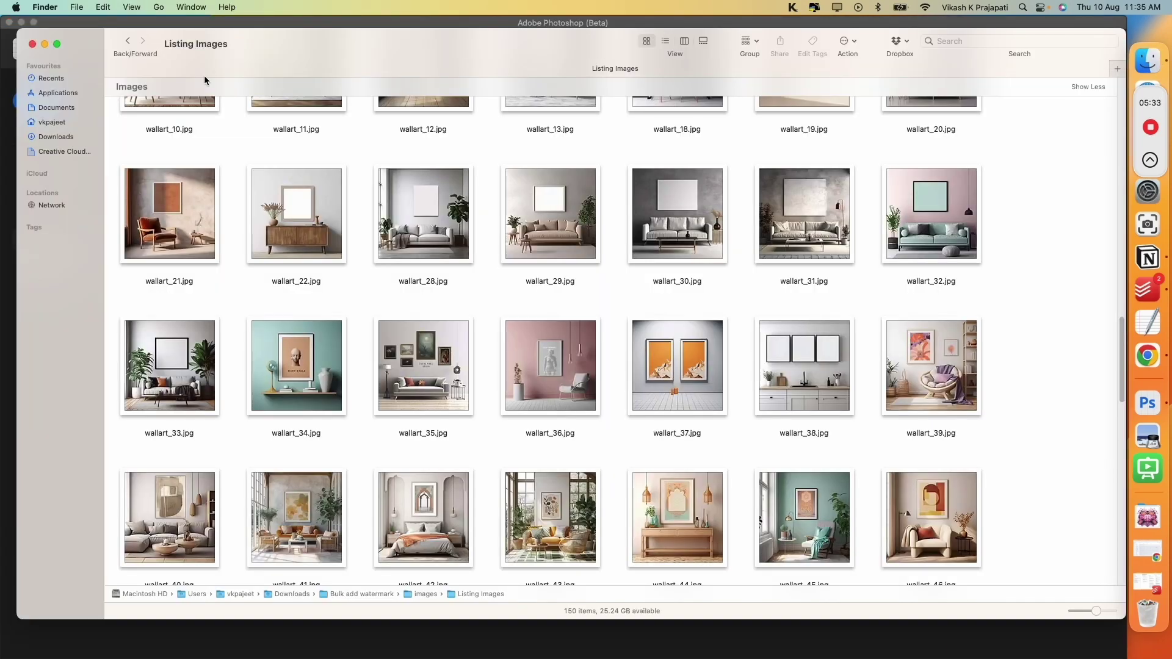
pyautogui.click(128, 41)
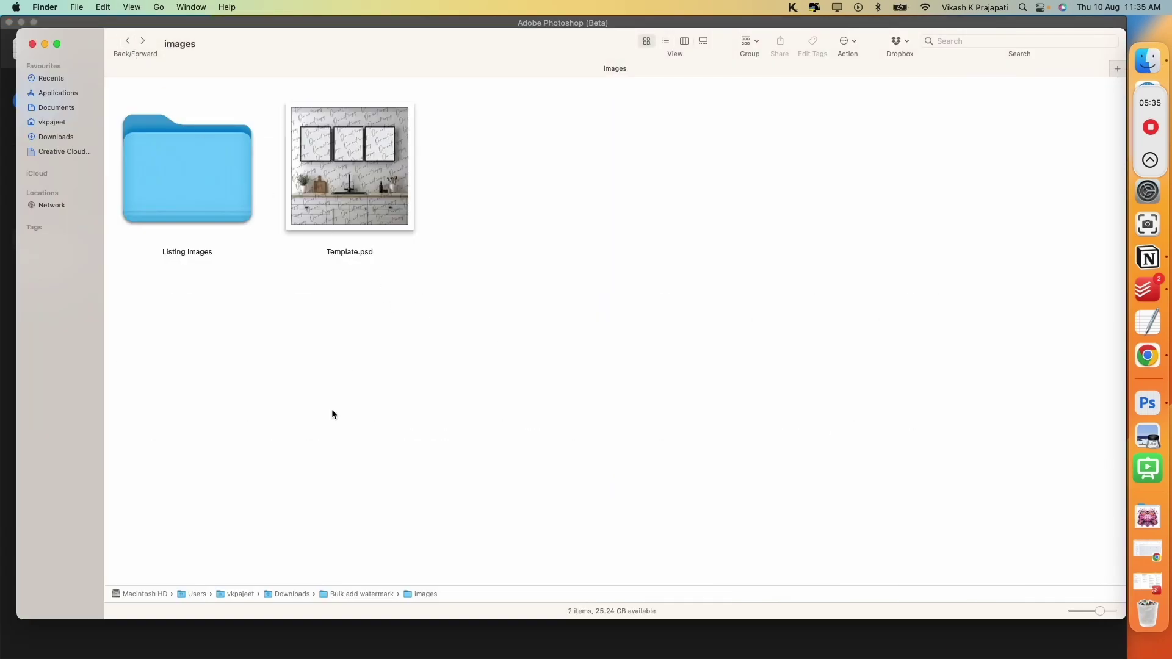
pyautogui.rightClick(278, 305)
pyautogui.click(293, 309)
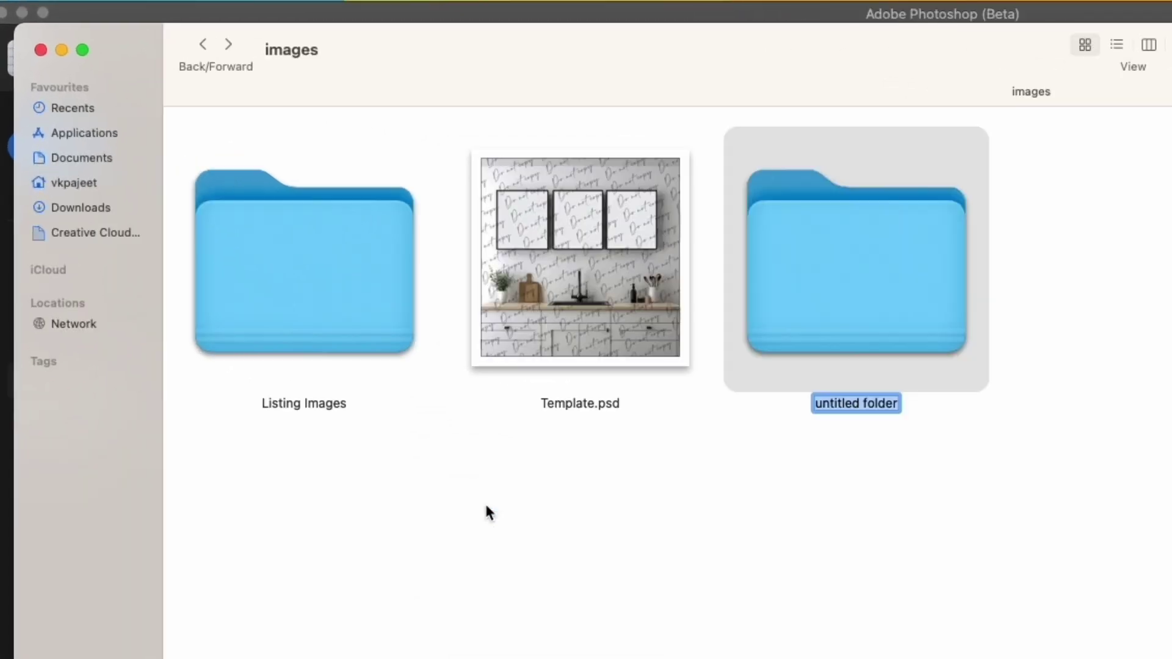
pyautogui.write('Template')
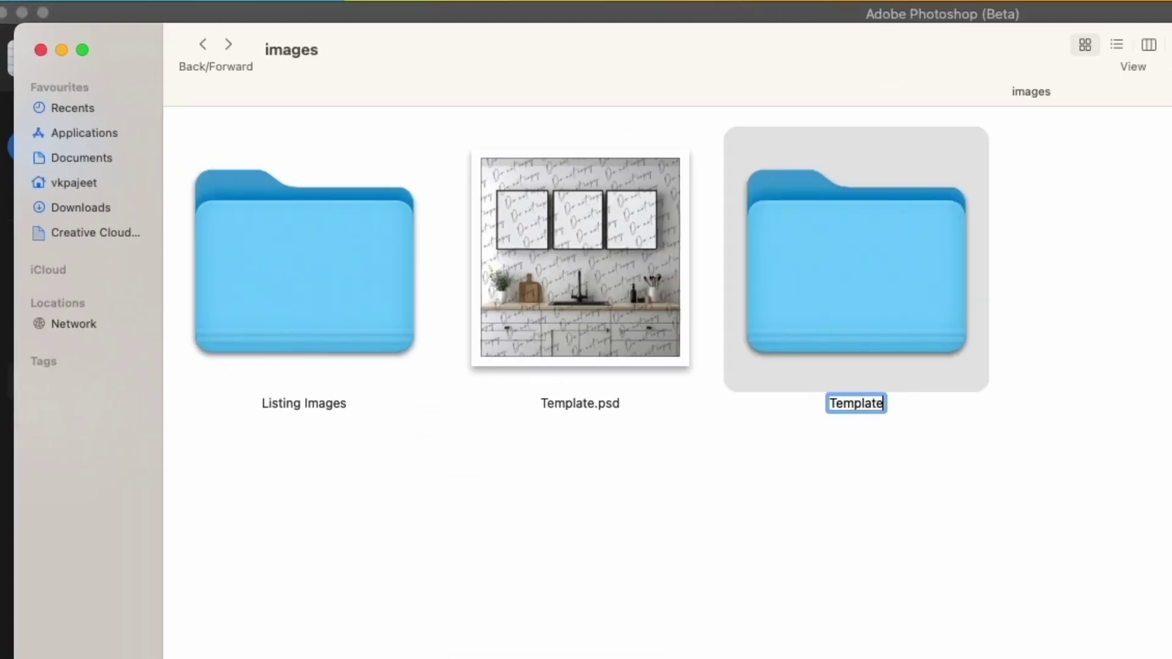
pyautogui.press('Return')
pyautogui.moveTo(830, 276); pyautogui.dragTo(629, 278)
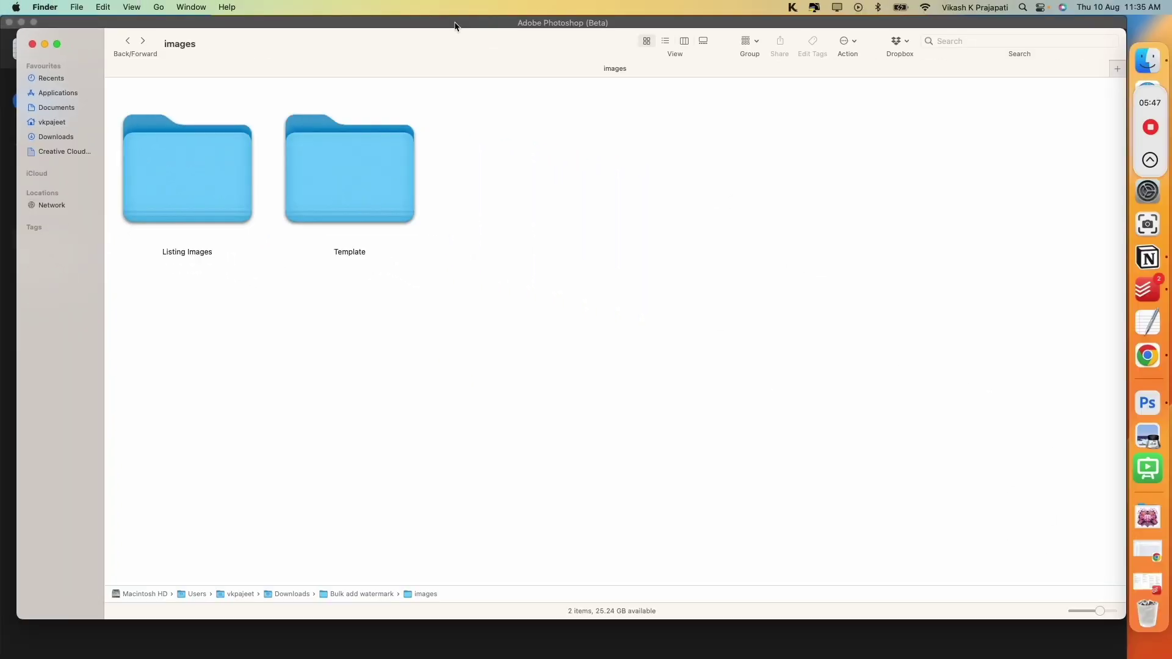
pyautogui.click(455, 23)
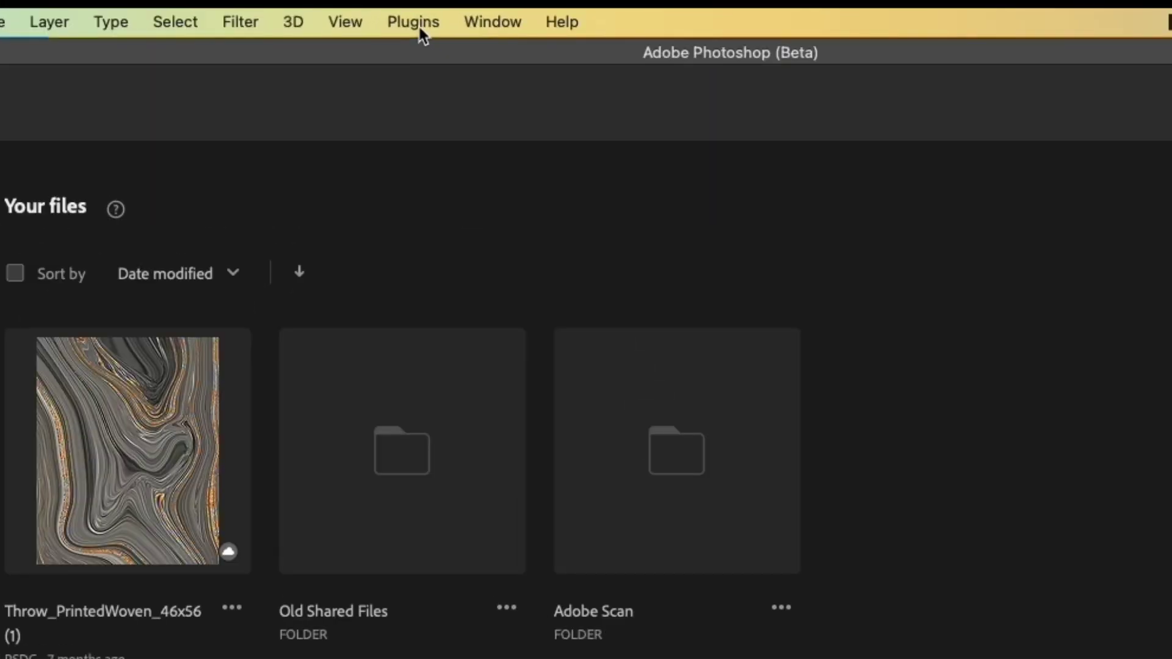
# Launch Bulk Mockup from the Plugins menu.
pyautogui.click(400, 7)
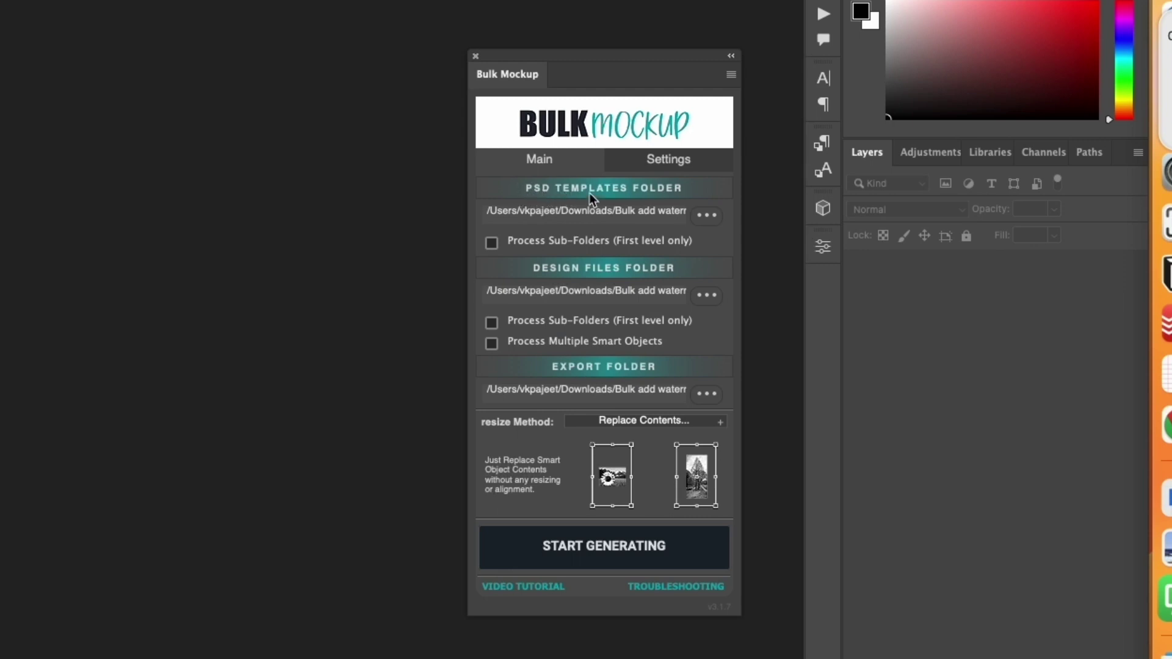
# Set the Bulk Mockup PSD templates folder to Template.
pyautogui.click(708, 217)
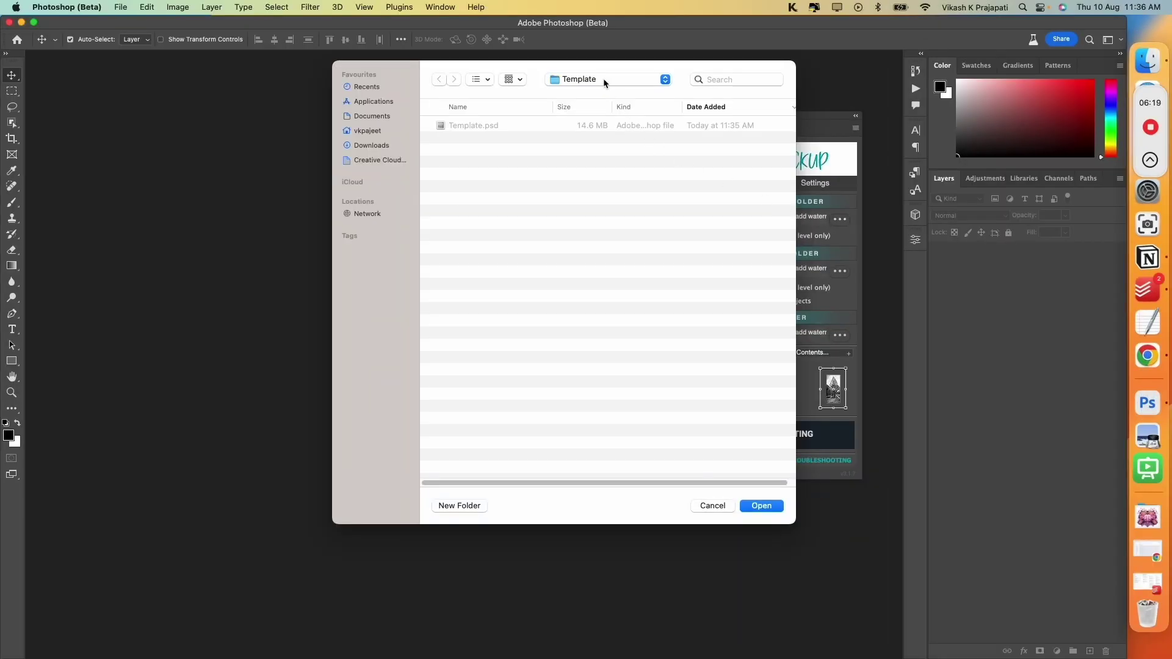
pyautogui.click(603, 78)
pyautogui.click(602, 81)
pyautogui.click(768, 508)
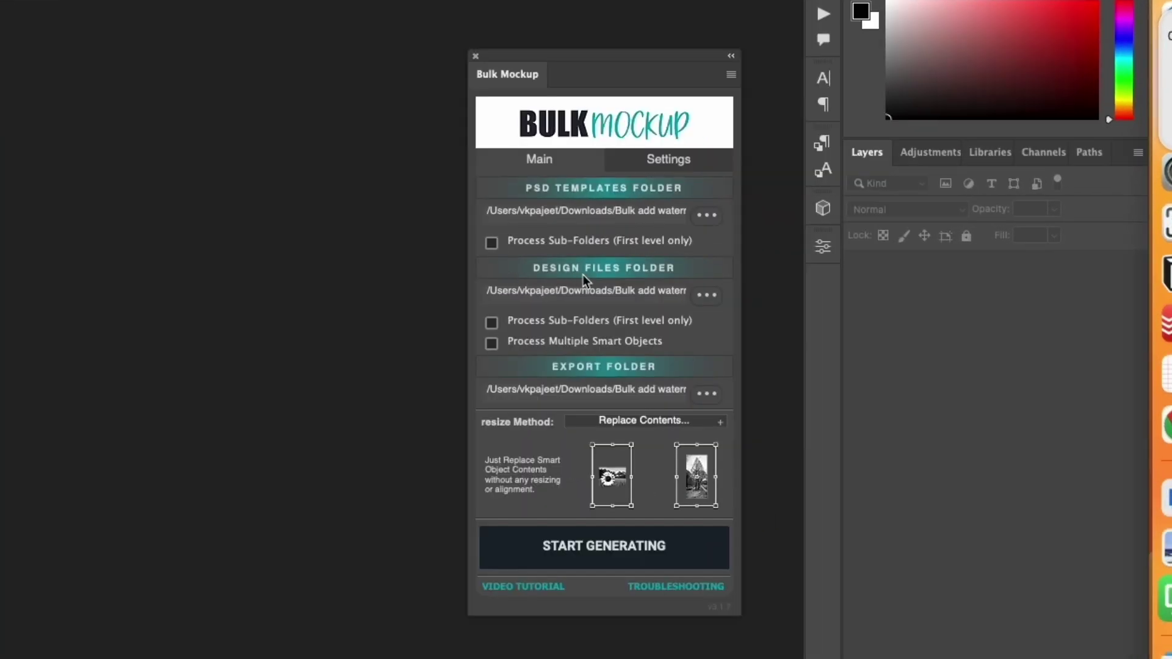
# Set the design files folder to Listing Images inside images.
pyautogui.click(707, 298)
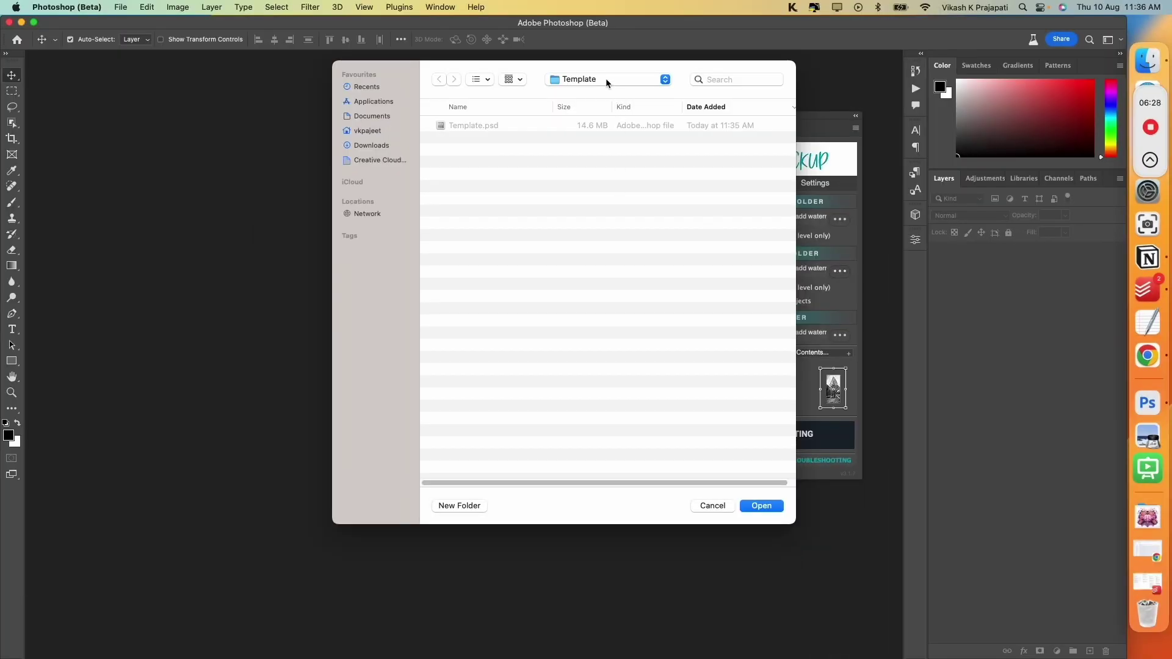
pyautogui.click(606, 78)
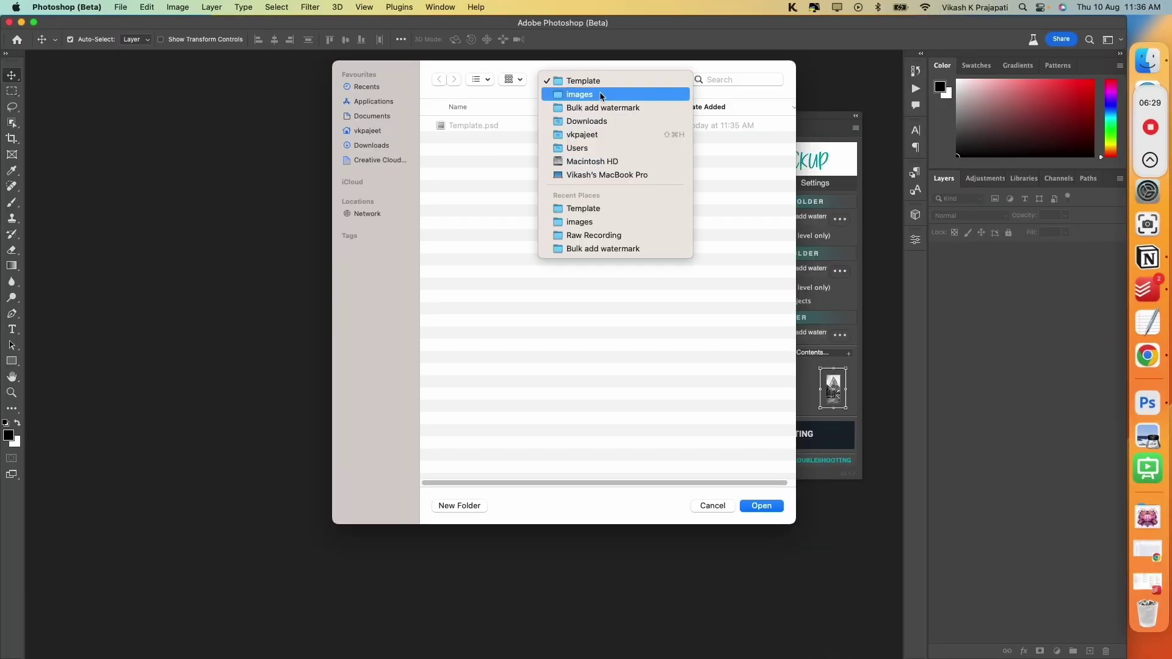
pyautogui.click(596, 95)
pyautogui.click(432, 140)
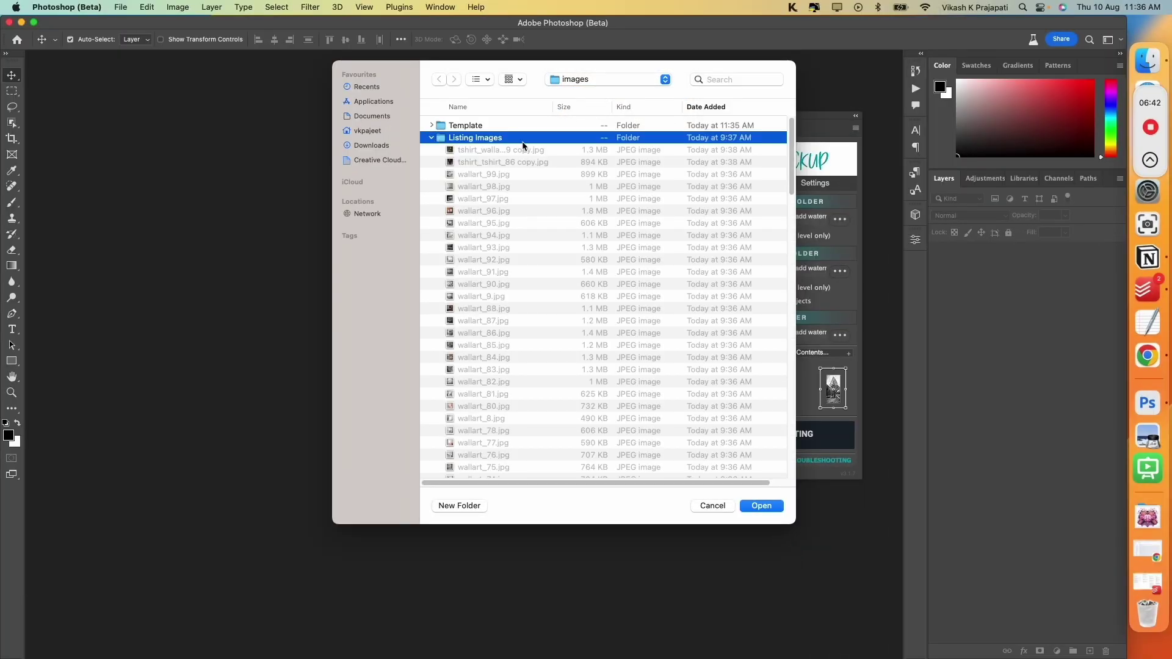
pyautogui.scroll(-3, 555, 353)
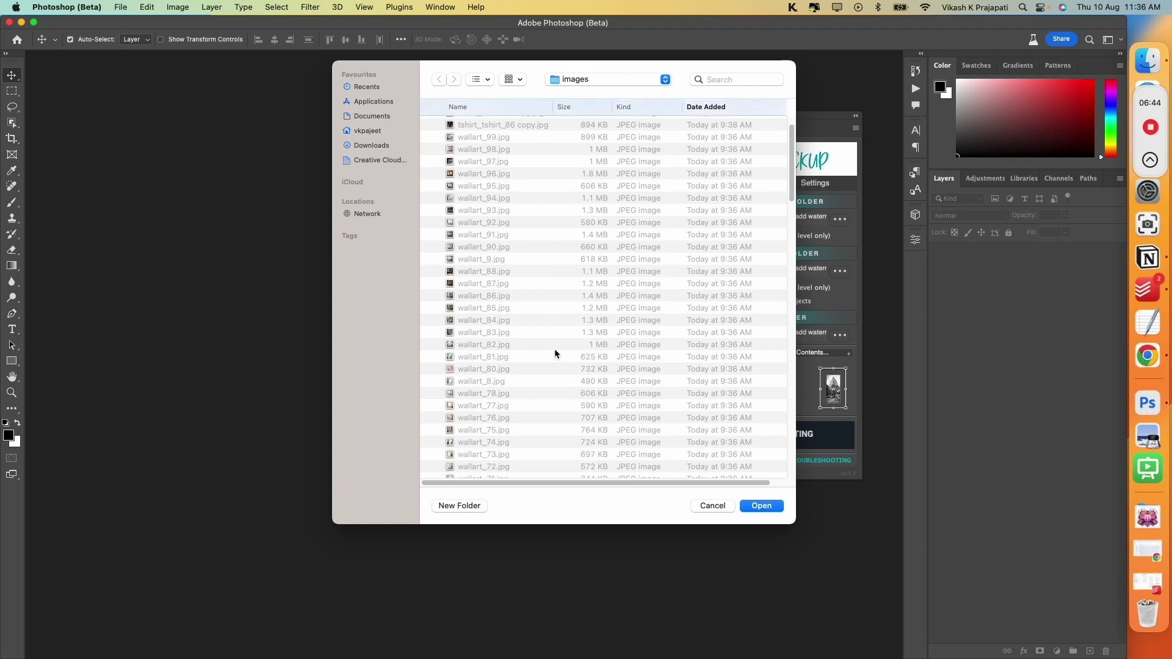
pyautogui.scroll(3, 555, 353)
pyautogui.click(762, 506)
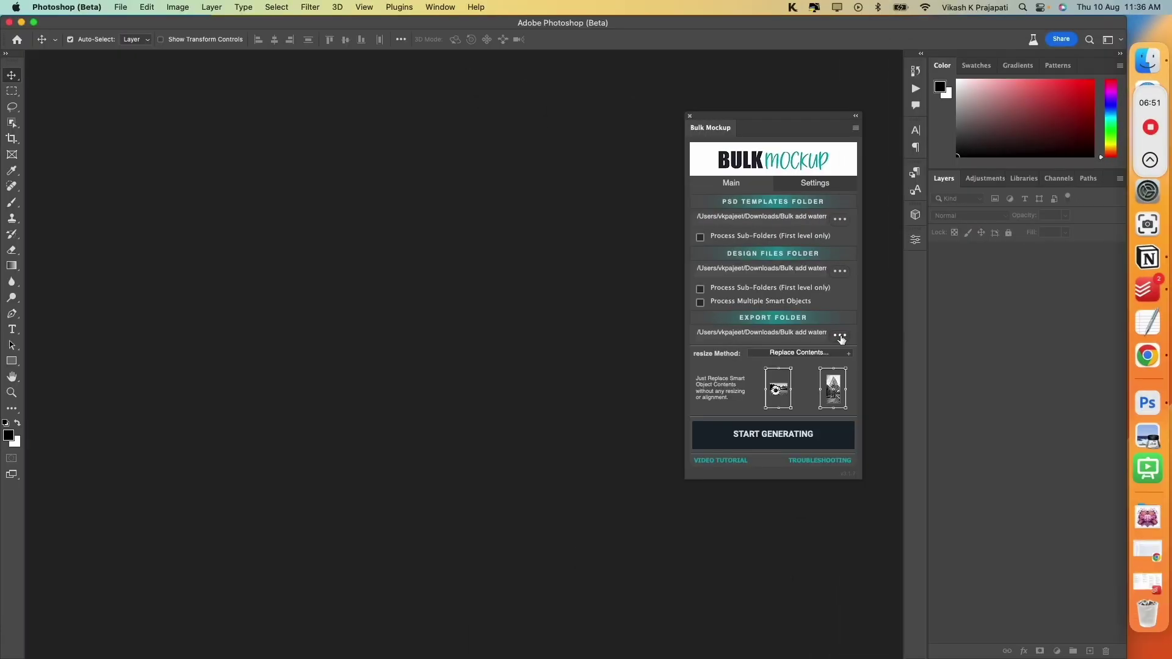
# From the Export Folder picker, create a folder named Export in images and select it.
pyautogui.click(840, 337)
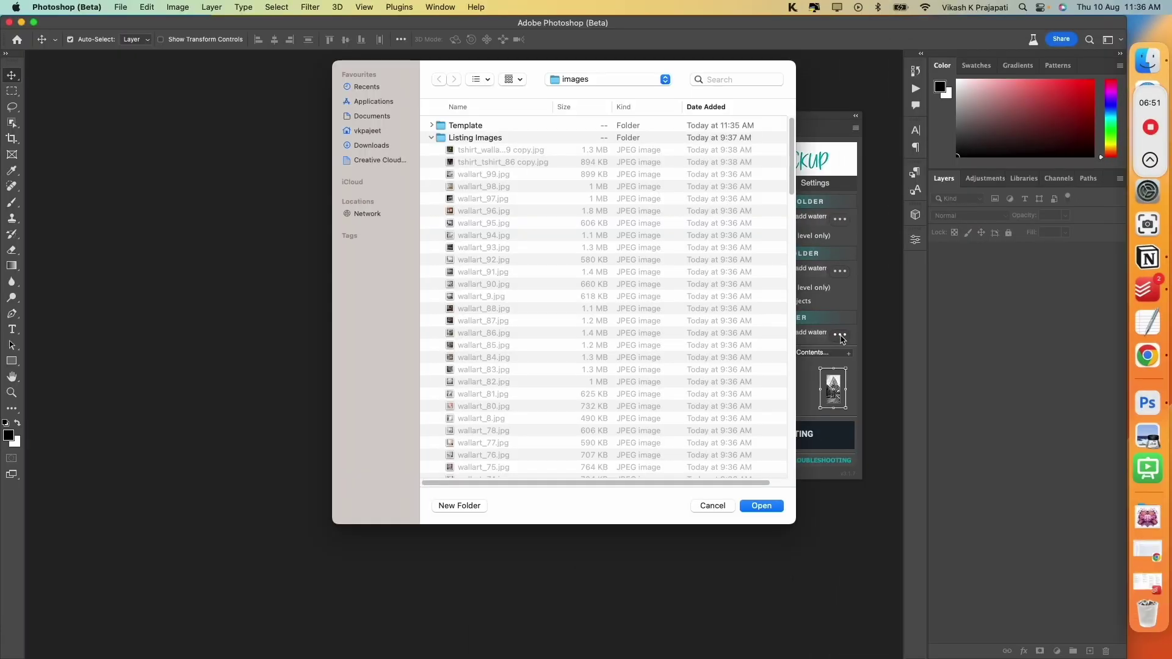
pyautogui.click(431, 137)
pyautogui.click(437, 564)
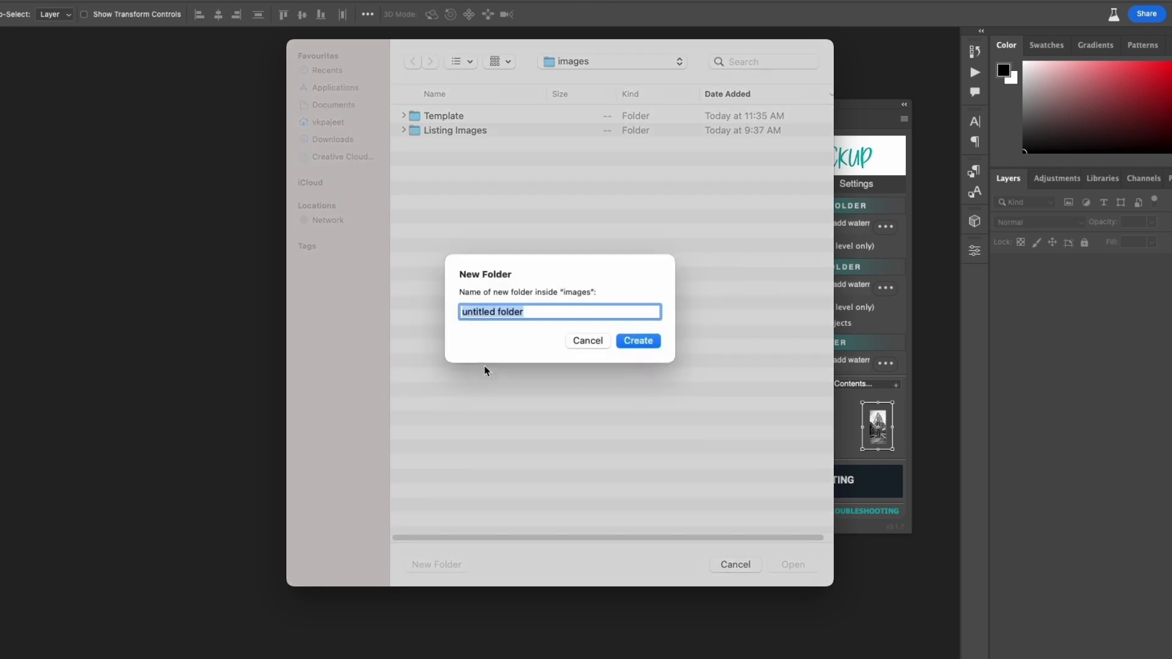
pyautogui.write('Export')
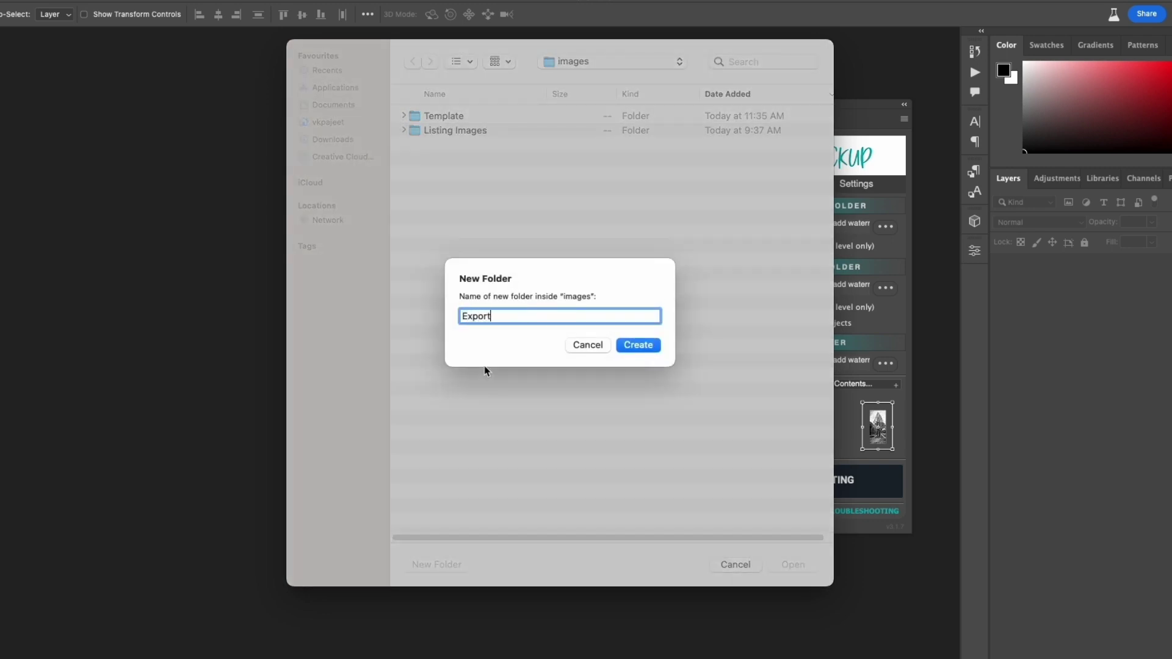
pyautogui.click(631, 350)
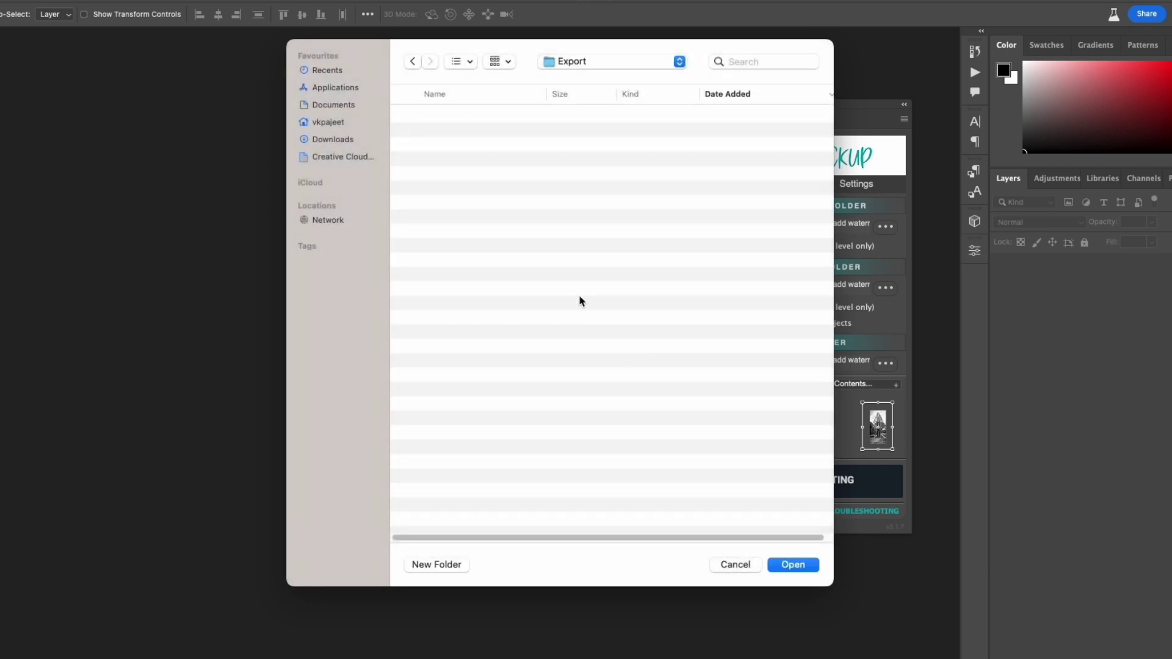
pyautogui.click(797, 568)
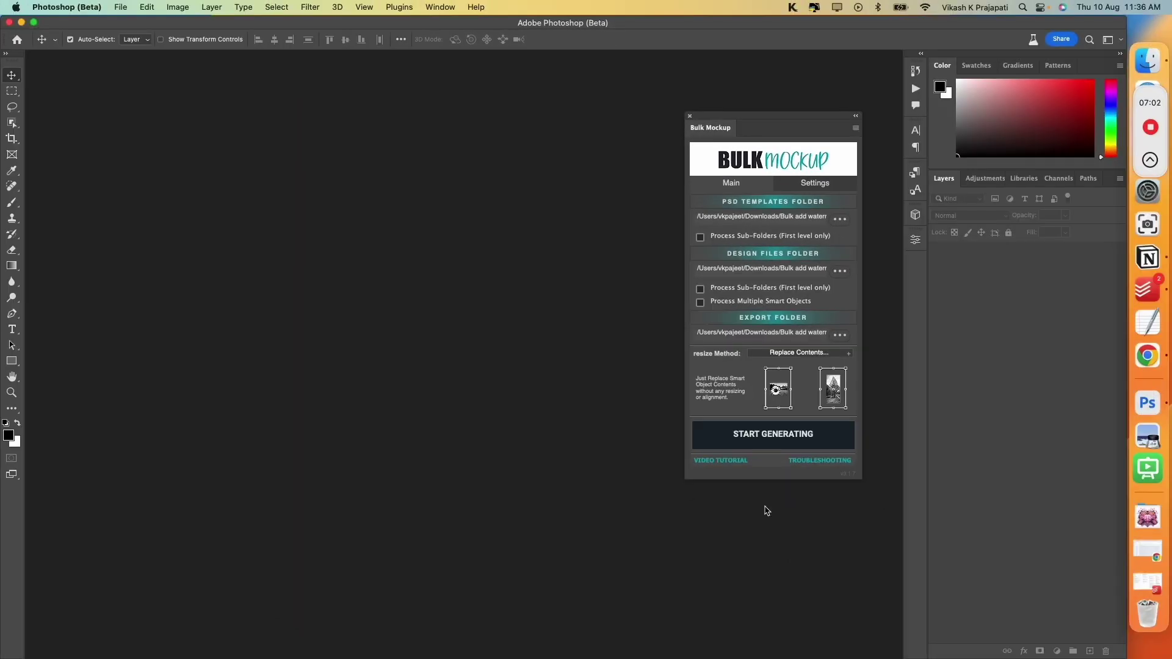
# Dock the Bulk Mockup panel on the right and run START GENERATING.
pyautogui.moveTo(794, 116); pyautogui.dragTo(1031, 183)
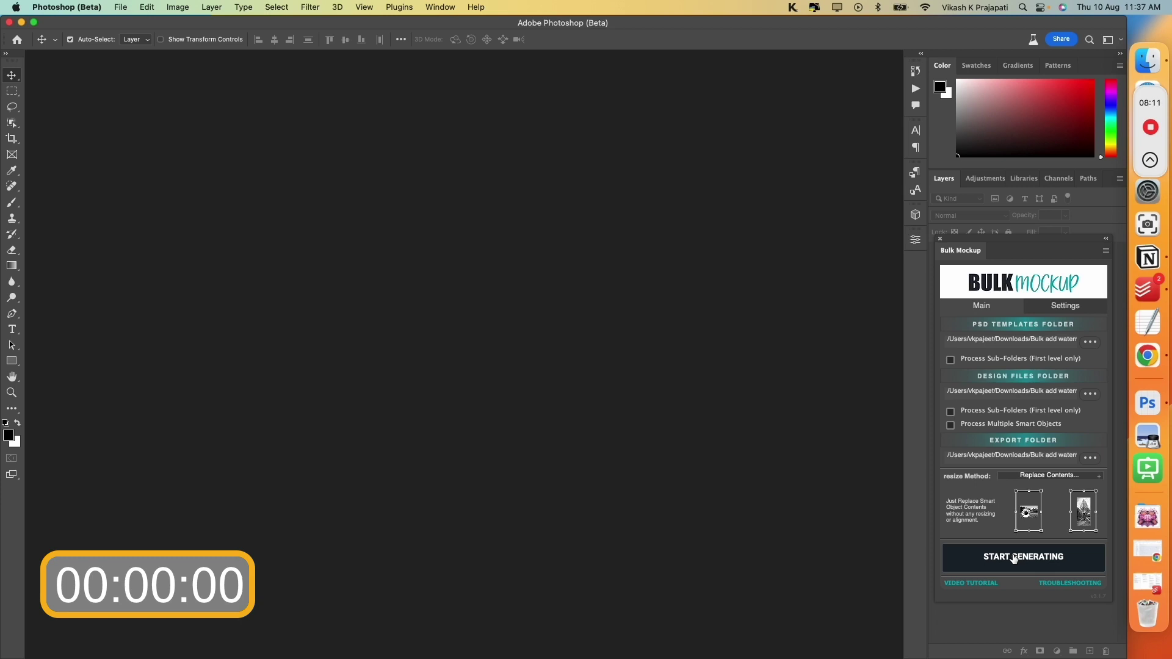
pyautogui.click(1013, 558)
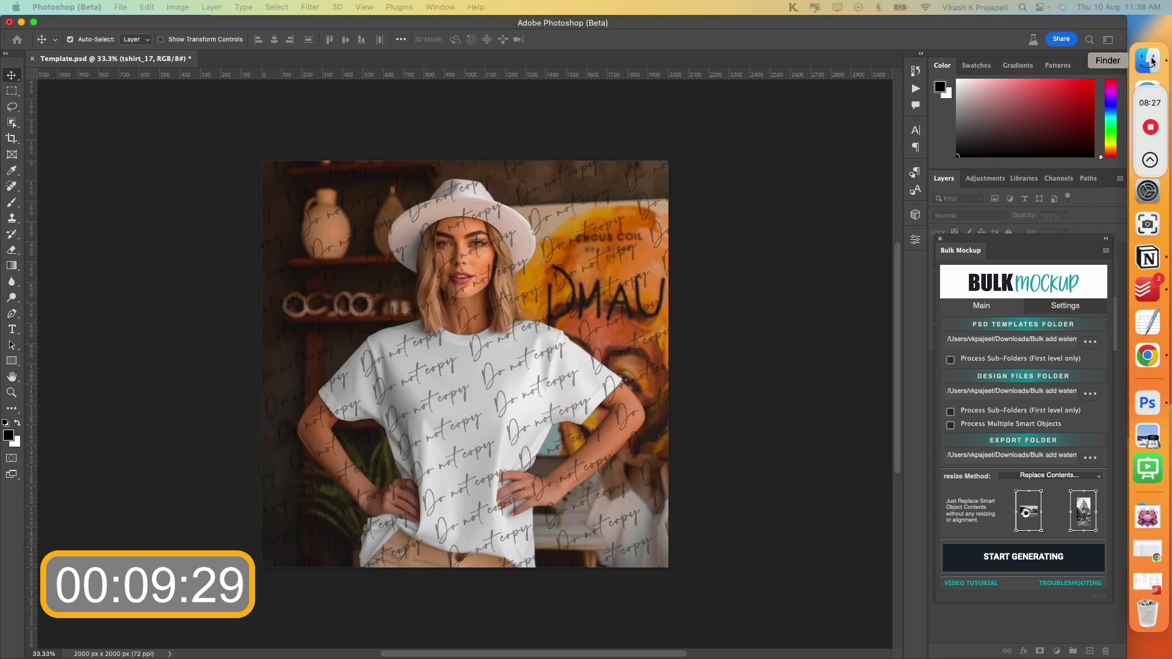
# Arrange the Finder window beside the Photoshop canvas and open the Export folder.
pyautogui.click(1149, 61)
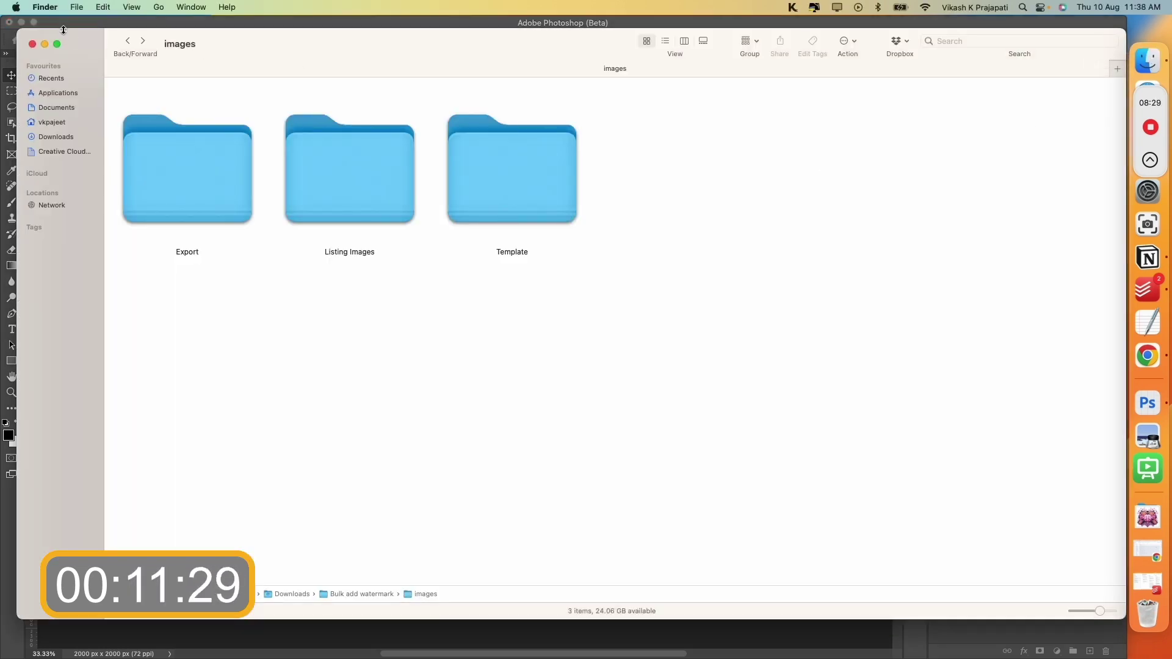
pyautogui.moveTo(64, 29); pyautogui.dragTo(67, 288)
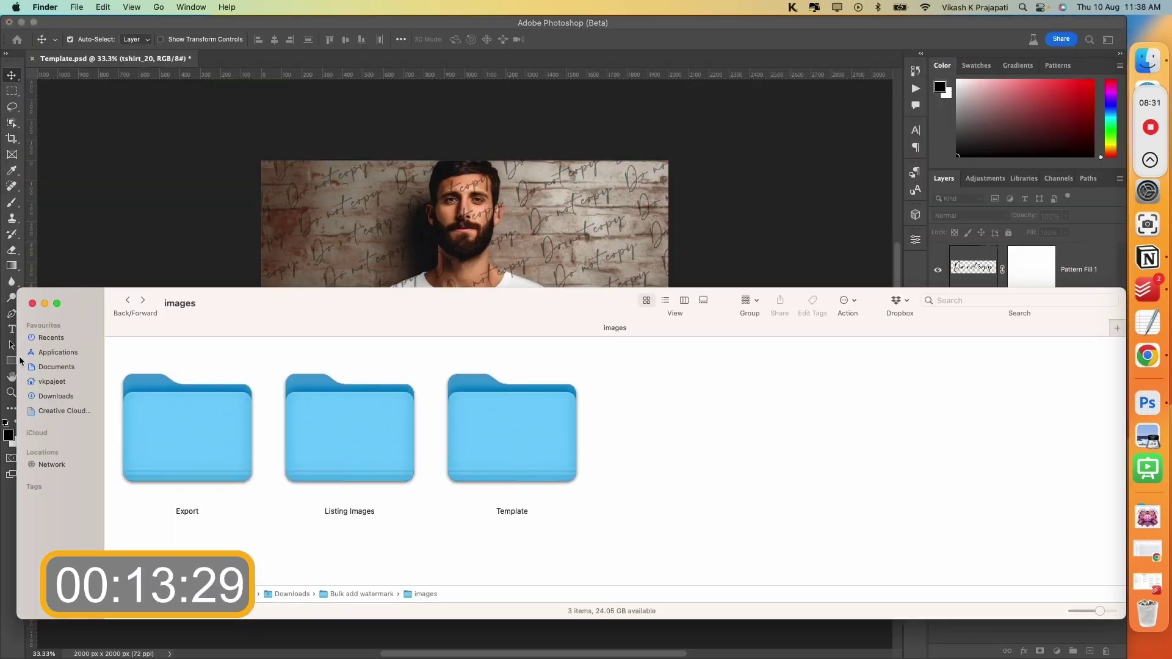
pyautogui.moveTo(428, 308); pyautogui.dragTo(682, 179)
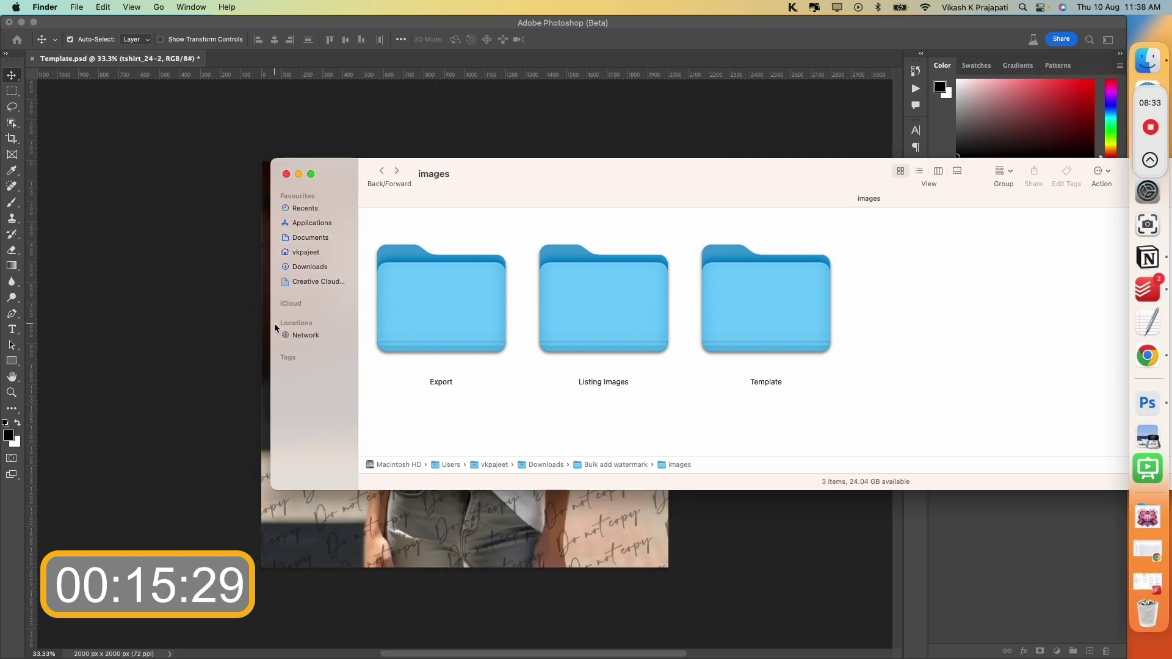
pyautogui.moveTo(271, 323); pyautogui.dragTo(682, 323)
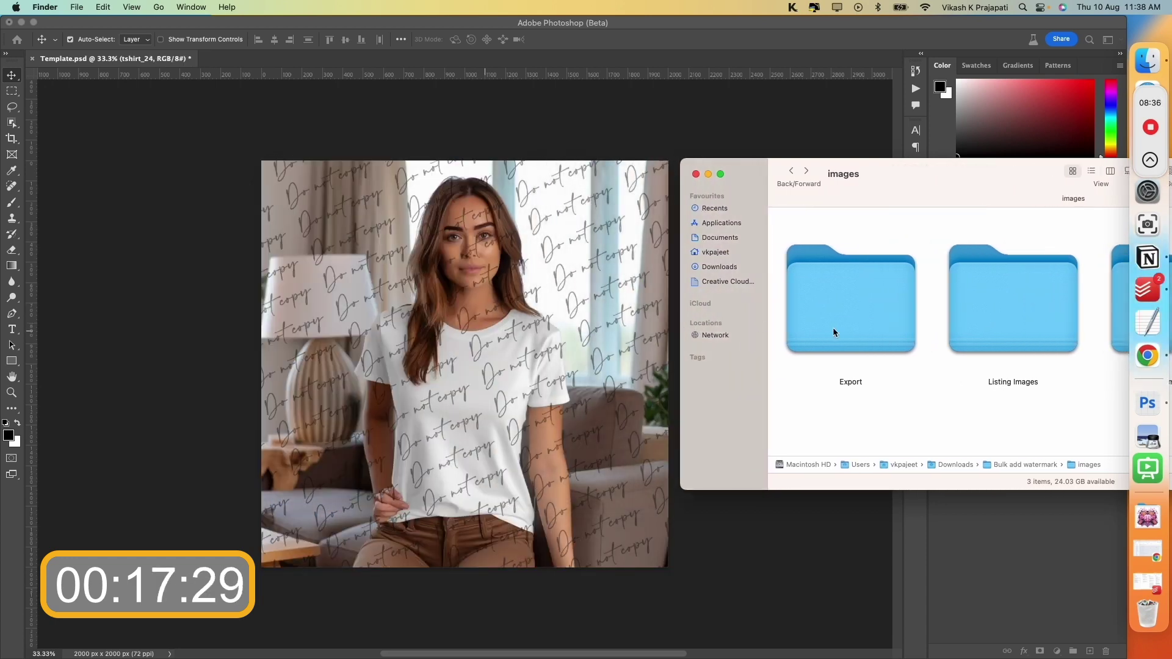
pyautogui.click(834, 332)
pyautogui.doubleClick(834, 332)
# Resize the Finder window and enlarge the thumbnails to preview the watermarked tshirt mockups.
pyautogui.doubleClick(958, 196)
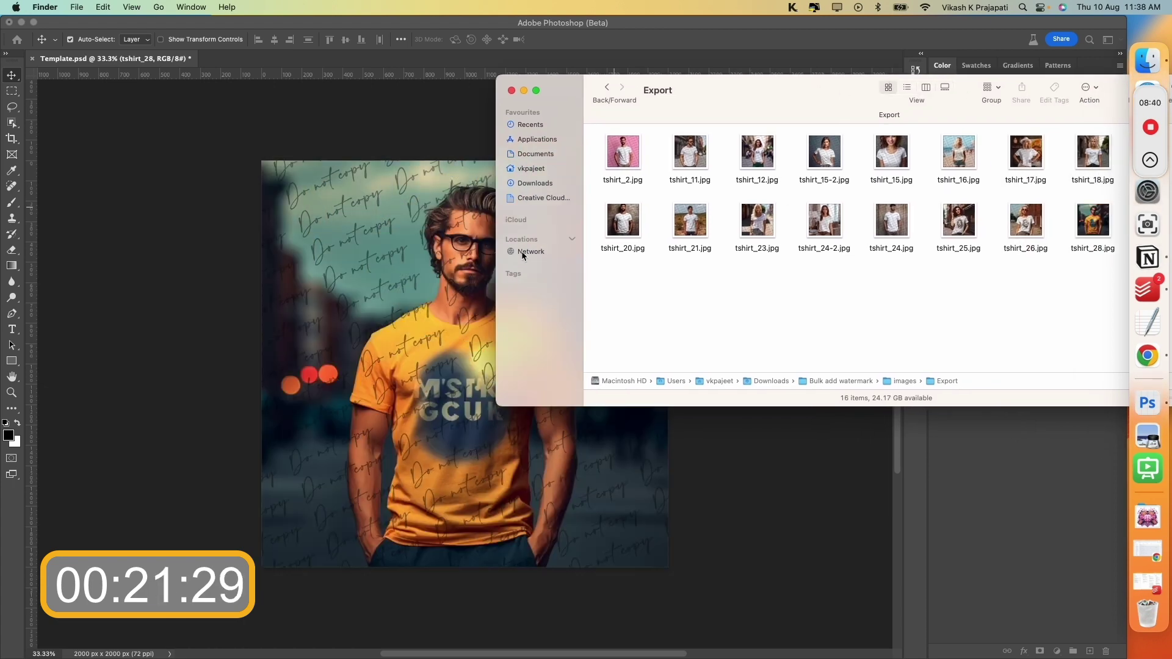
pyautogui.moveTo(497, 254); pyautogui.dragTo(628, 254)
pyautogui.moveTo(831, 91); pyautogui.dragTo(676, 89)
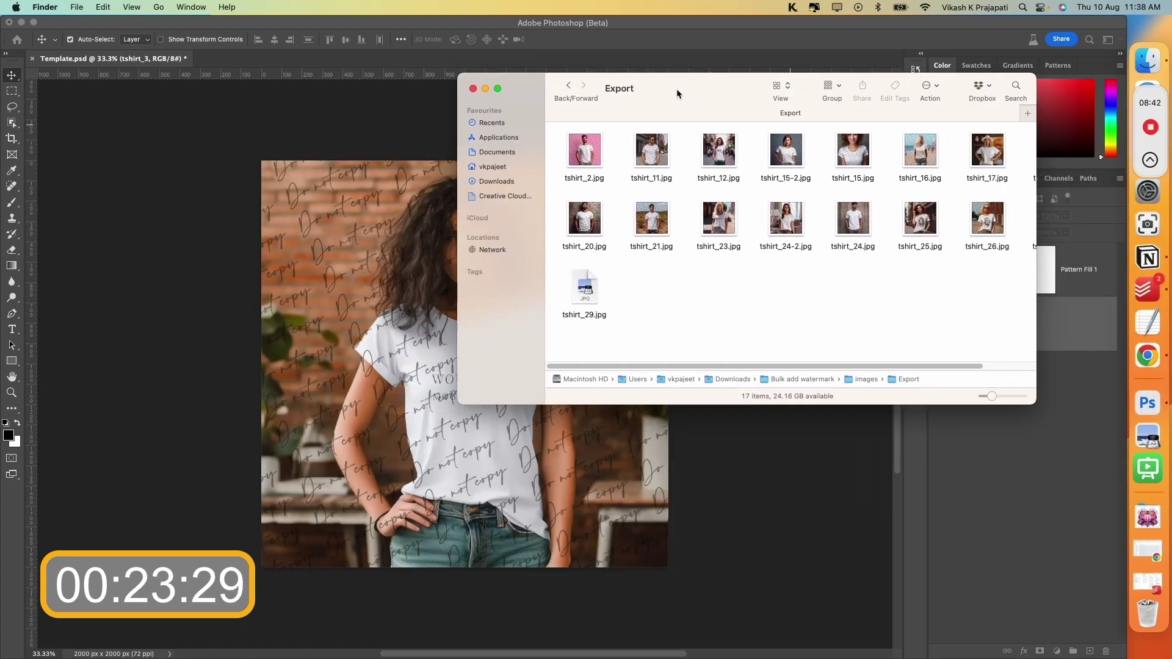
pyautogui.moveTo(992, 397); pyautogui.dragTo(989, 397)
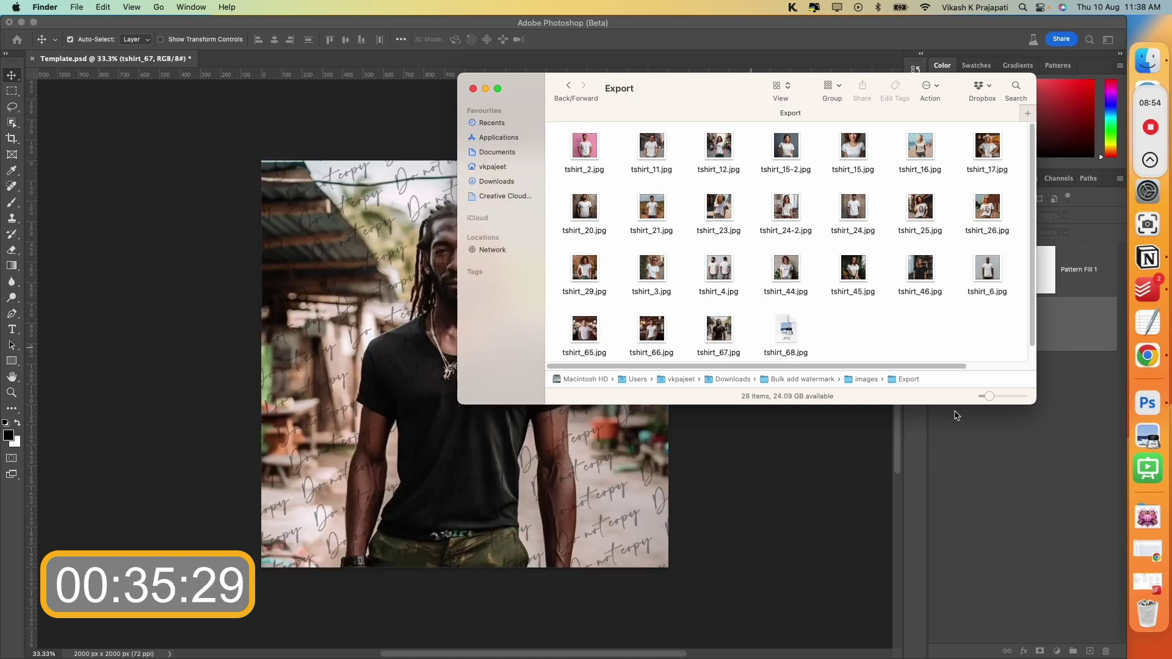
pyautogui.moveTo(991, 394); pyautogui.dragTo(1019, 398)
# Make the Finder window taller and narrower, shrinking the Export thumbnails into a compact grid.
pyautogui.scroll(-1, 827, 287)
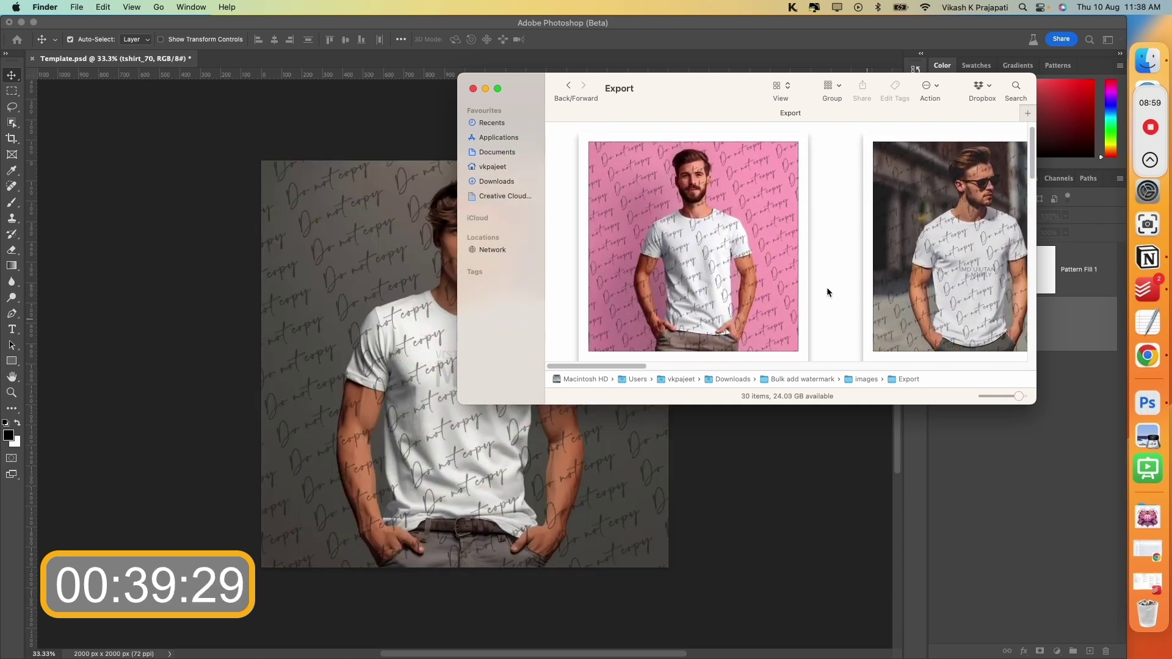
pyautogui.moveTo(856, 406); pyautogui.dragTo(856, 583)
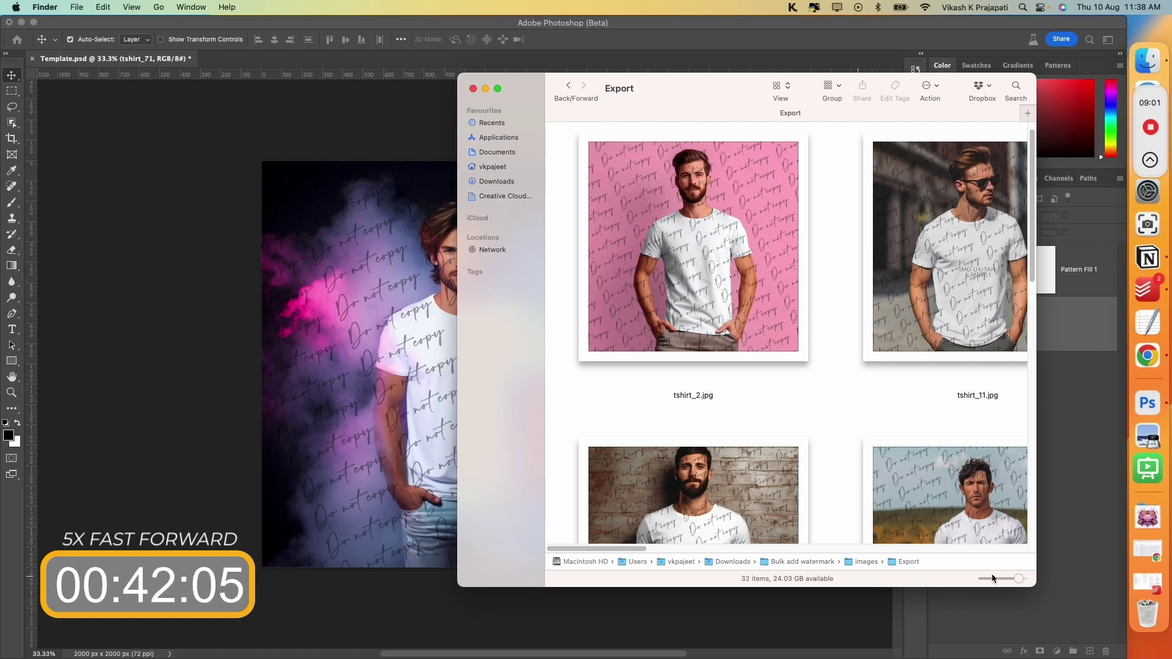
pyautogui.moveTo(1018, 579); pyautogui.dragTo(994, 579)
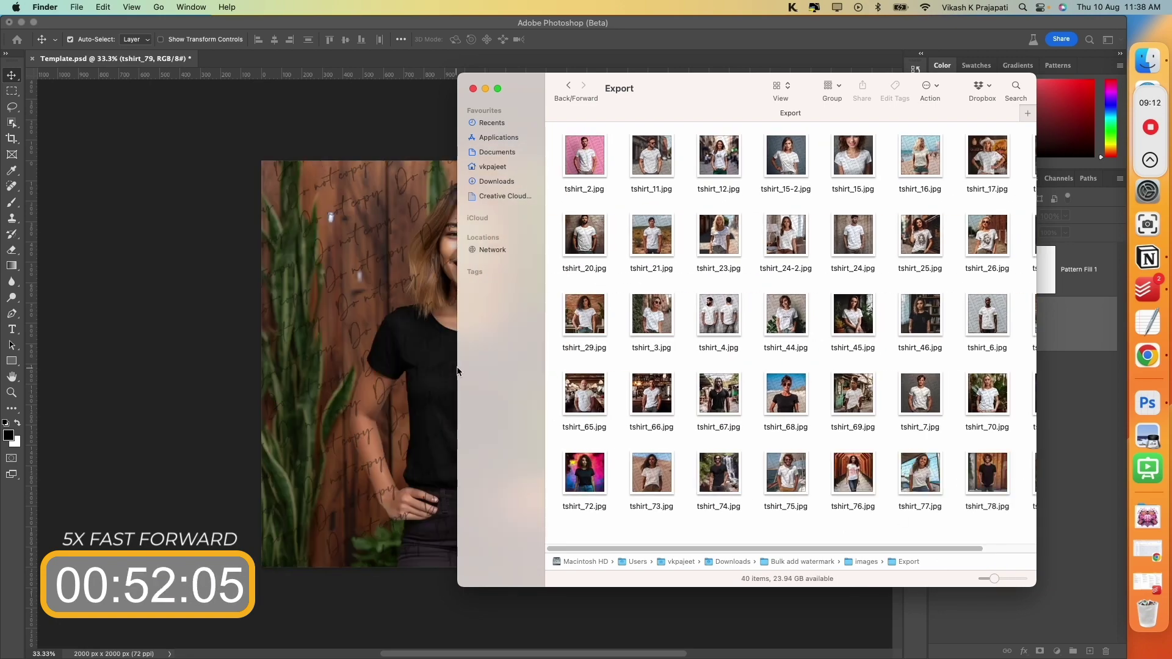
pyautogui.moveTo(457, 371); pyautogui.dragTo(669, 383)
# Switch the Export folder to list view and back to icons, then follow the newest wallart images downward.
pyautogui.click(926, 88)
pyautogui.click(940, 96)
pyautogui.click(926, 88)
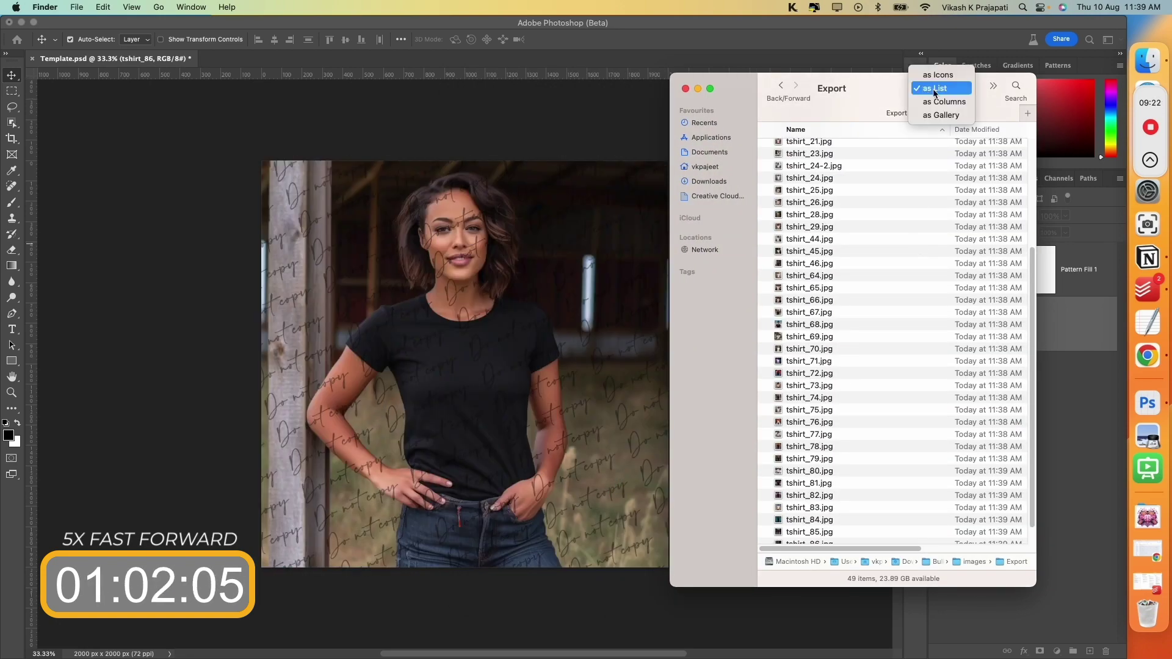
pyautogui.click(940, 86)
pyautogui.scroll(-5, 939, 225)
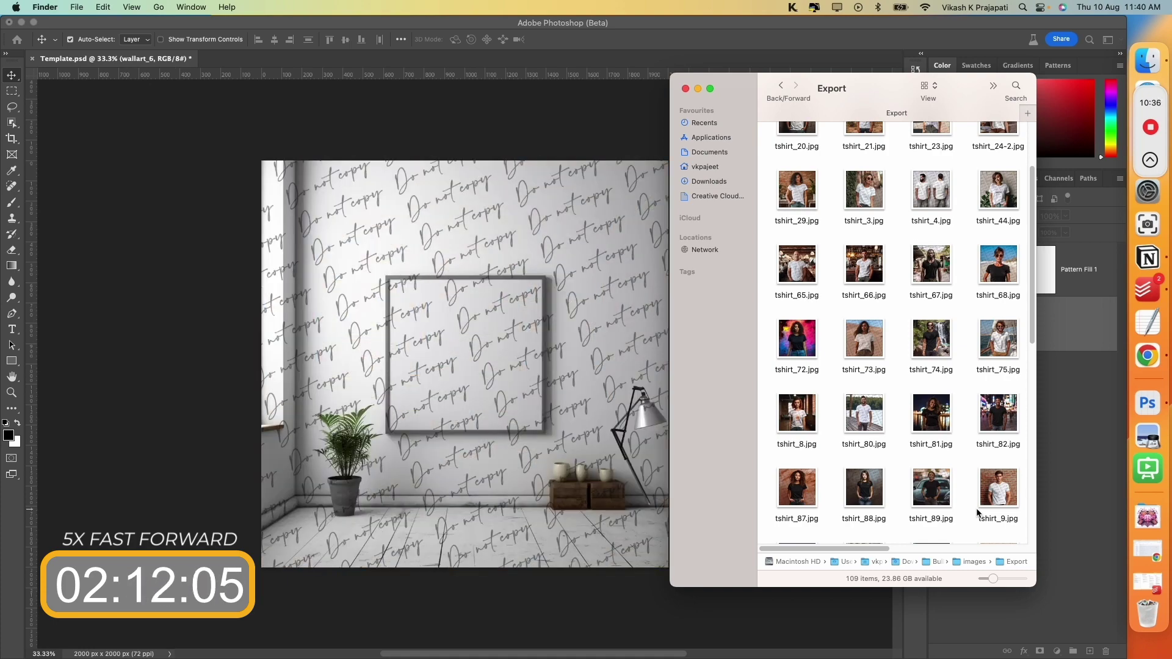
pyautogui.scroll(-10, 978, 512)
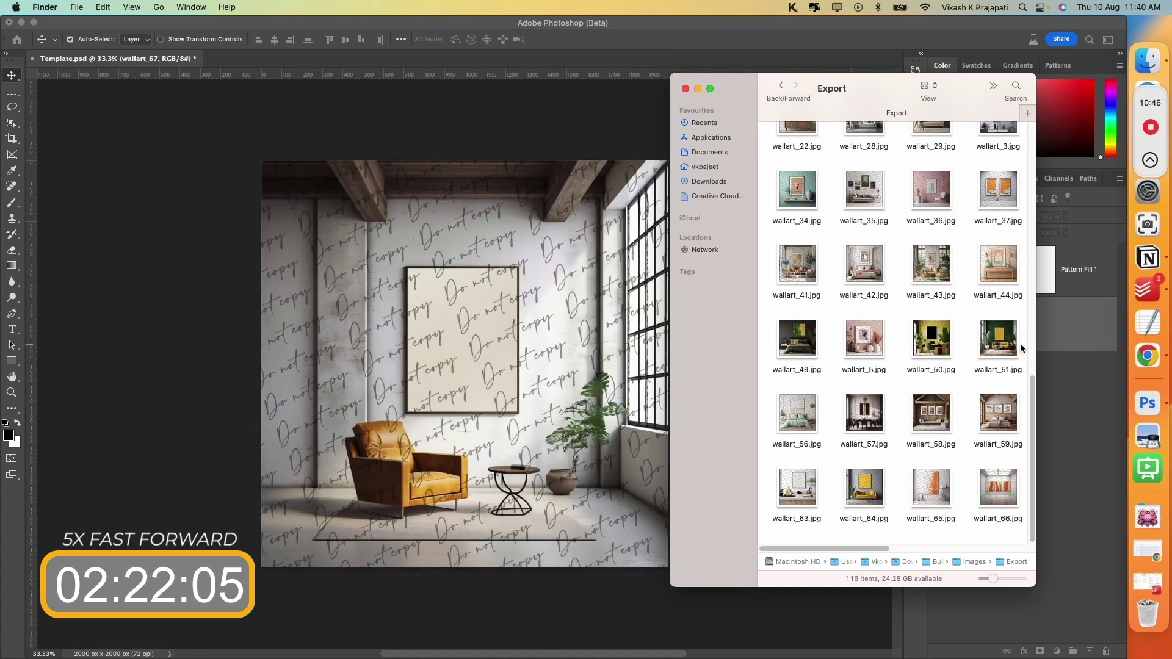
pyautogui.scroll(-2, 1003, 348)
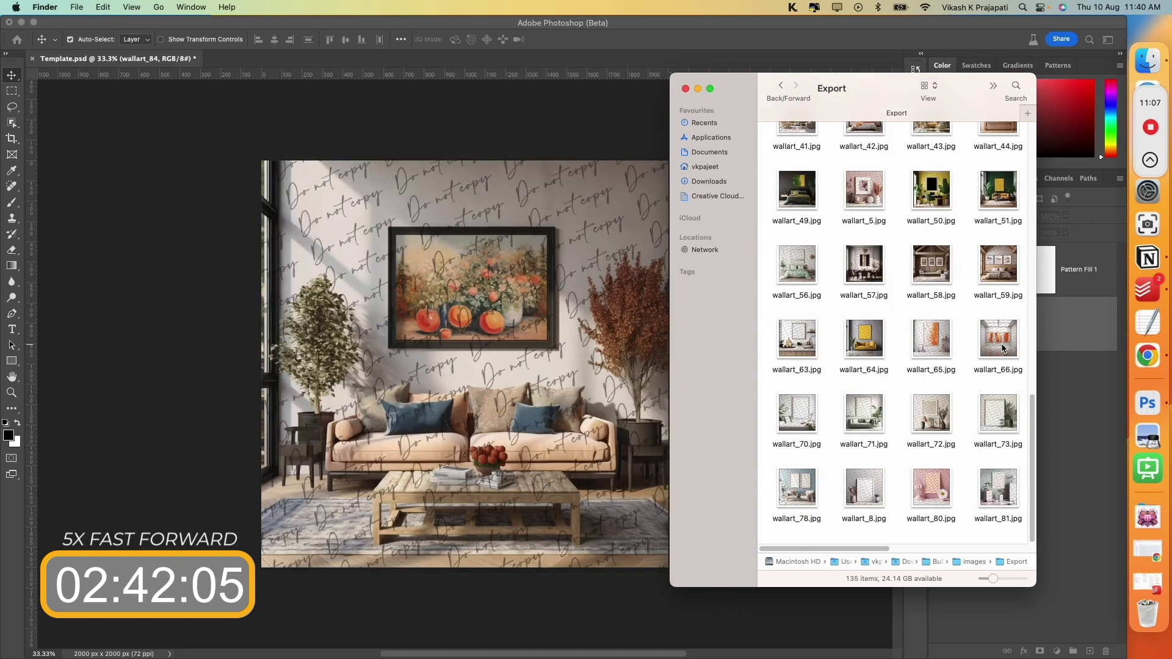
pyautogui.scroll(-2, 1003, 348)
pyautogui.scroll(-4, 1003, 348)
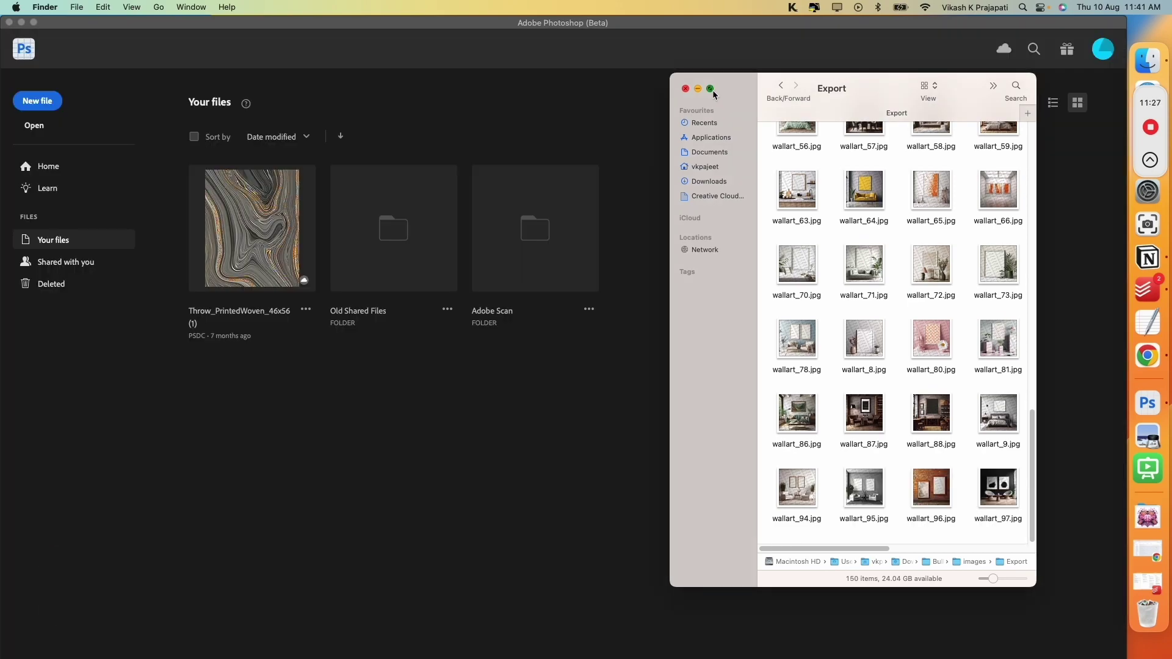
# Show the Export folder full screen with enlarged thumbnails, scrolled back to the top of the 150 images.
pyautogui.click(710, 90)
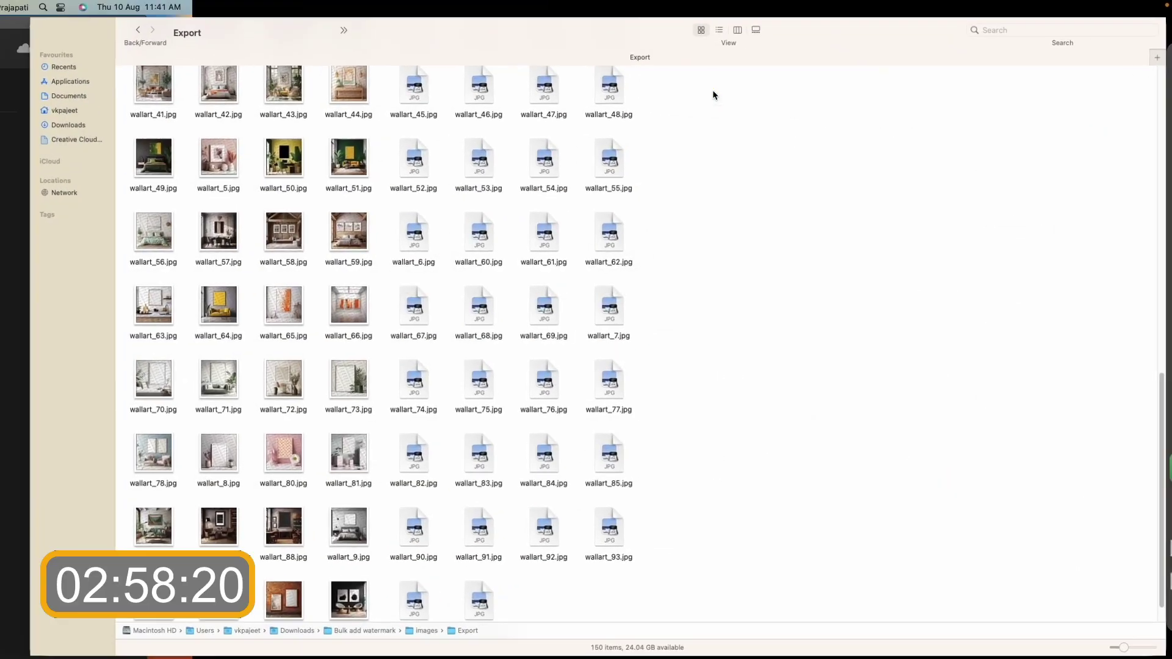
pyautogui.moveTo(1129, 651); pyautogui.dragTo(1156, 650)
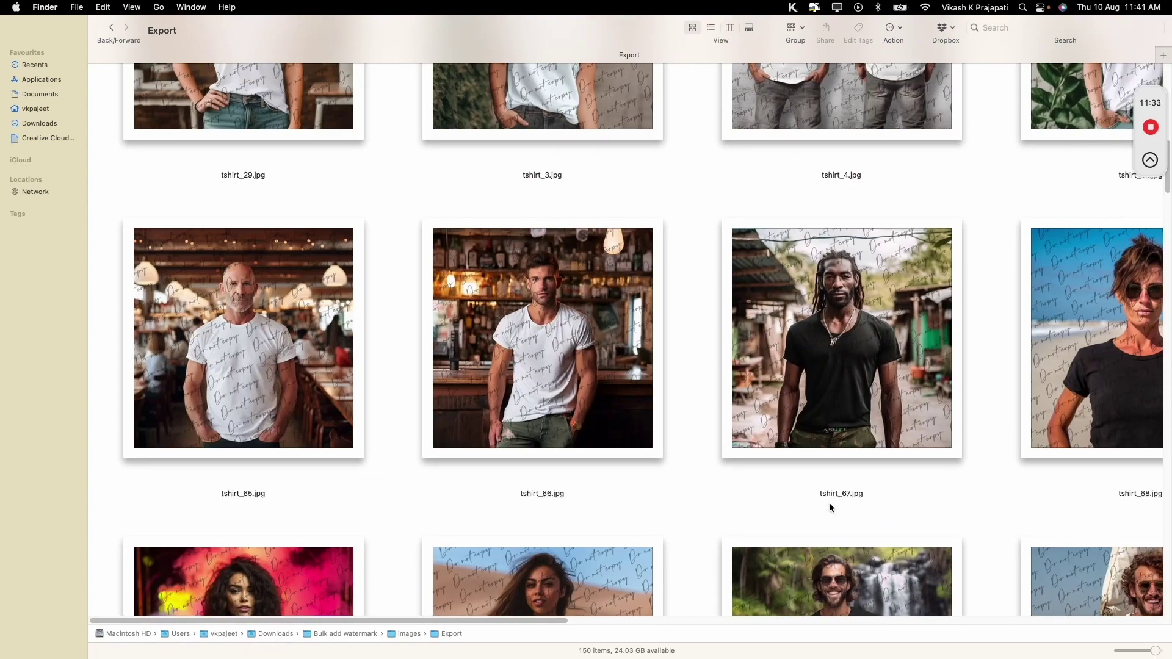
pyautogui.scroll(2, 829, 503)
pyautogui.scroll(10, 829, 507)
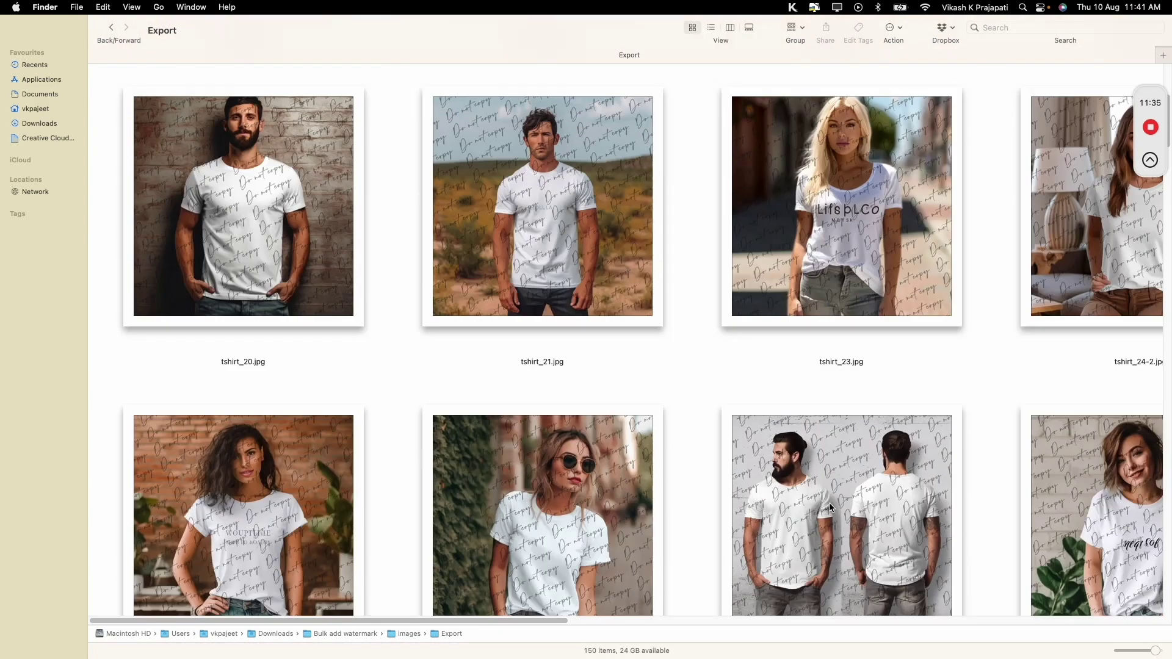
pyautogui.scroll(5, 829, 506)
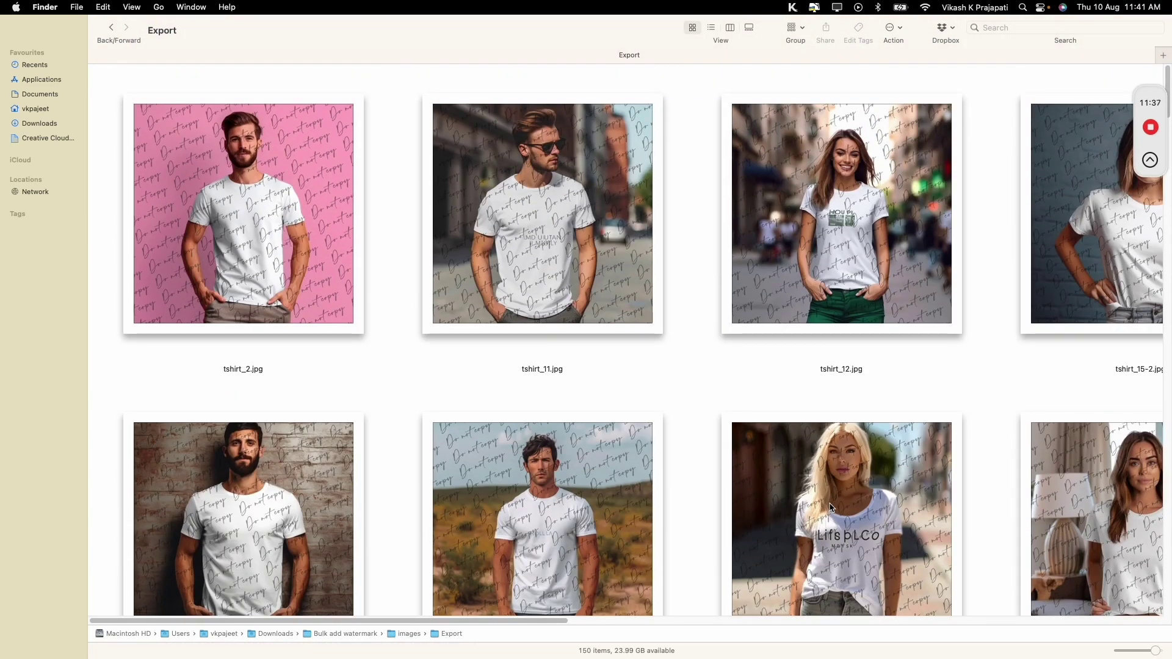